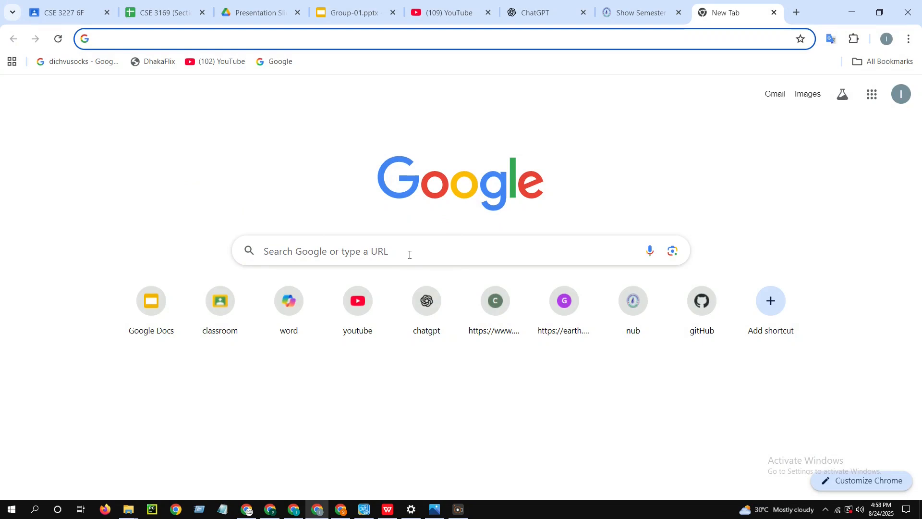
- Open the birth registration application page at bdris.gov.bd/br/application
{"action": "left_click", "coordinate": [351, 263]}
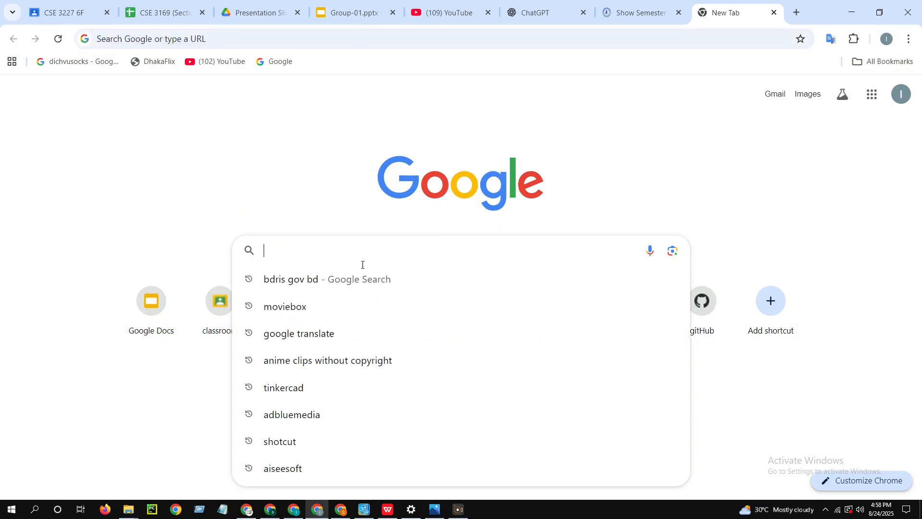
{"action": "type", "text": "bd"}
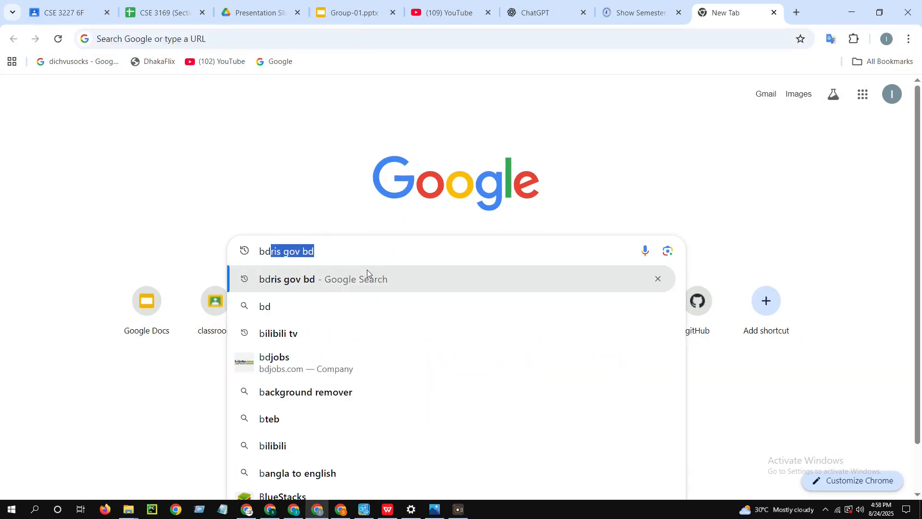
{"action": "type", "text": "ris"}
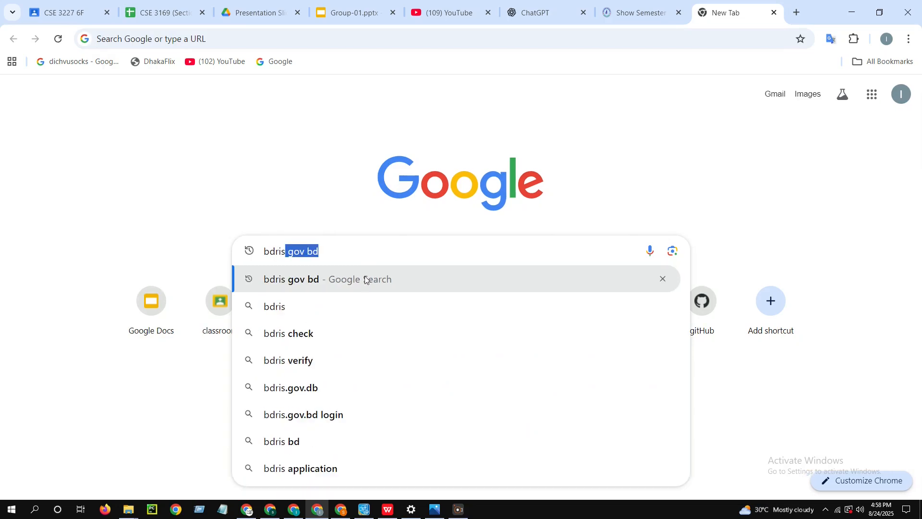
{"action": "type", "text": ".gov"}
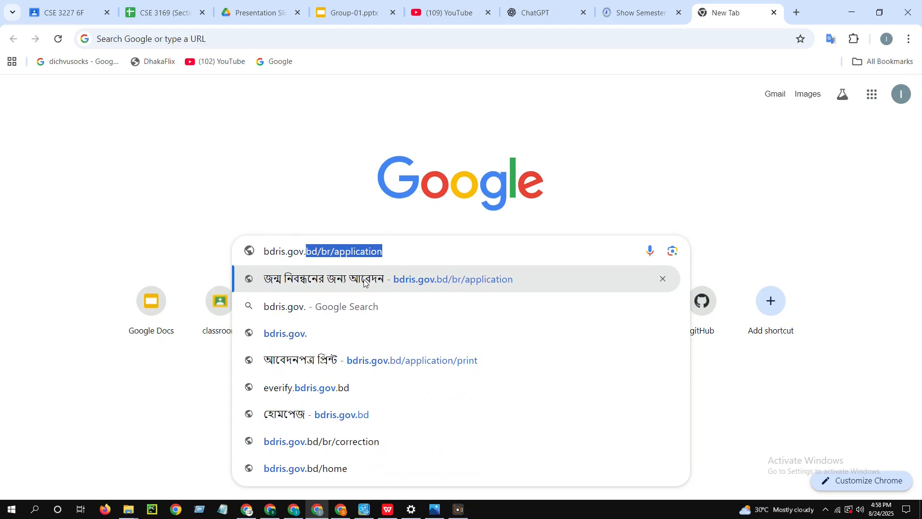
{"action": "type", "text": ".bd"}
{"action": "left_click", "coordinate": [364, 284]}
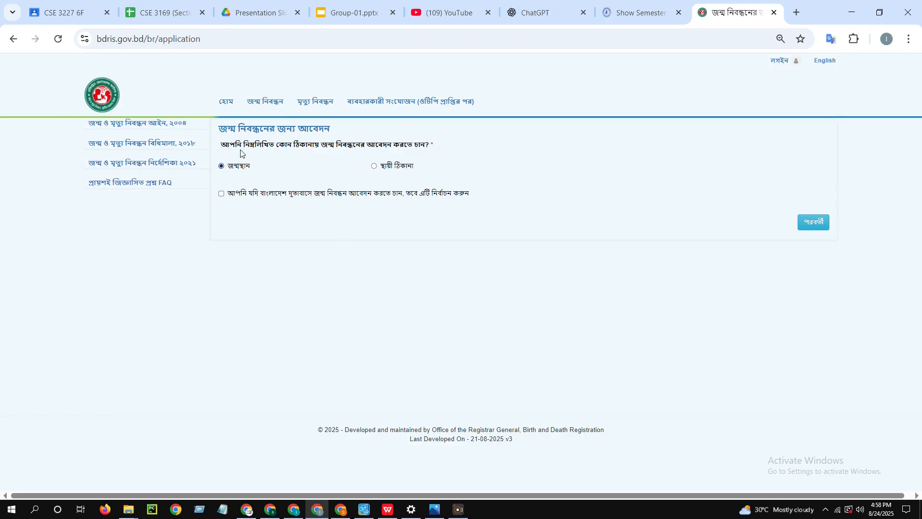
- Keep the birthplace (জন্মস্থান) as the address for applying and proceed to the applicant details form
{"action": "left_click", "coordinate": [222, 102]}
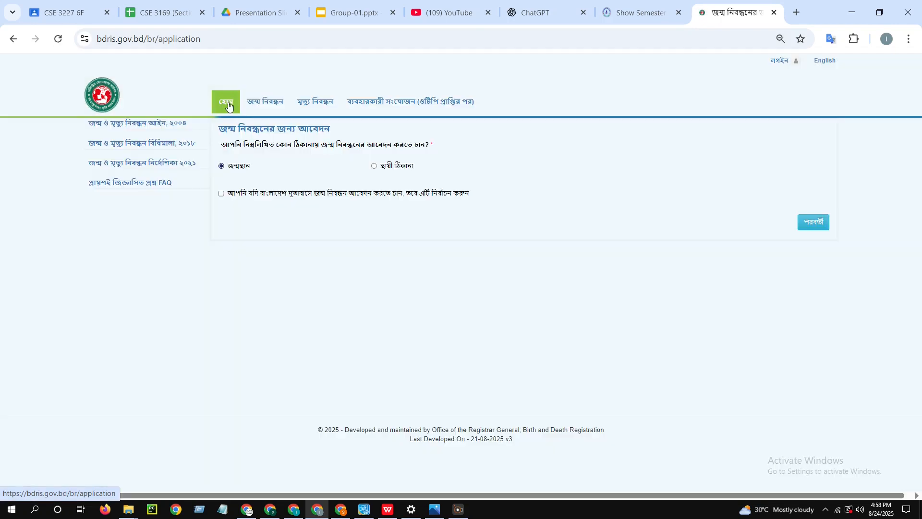
{"action": "mouse_move", "coordinate": [259, 105]}
{"action": "mouse_move", "coordinate": [303, 105]}
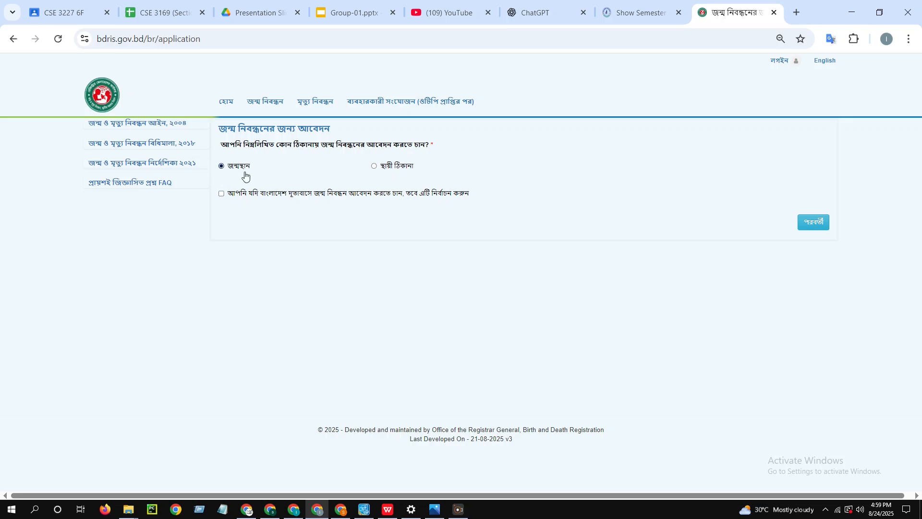
{"action": "left_click", "coordinate": [819, 225]}
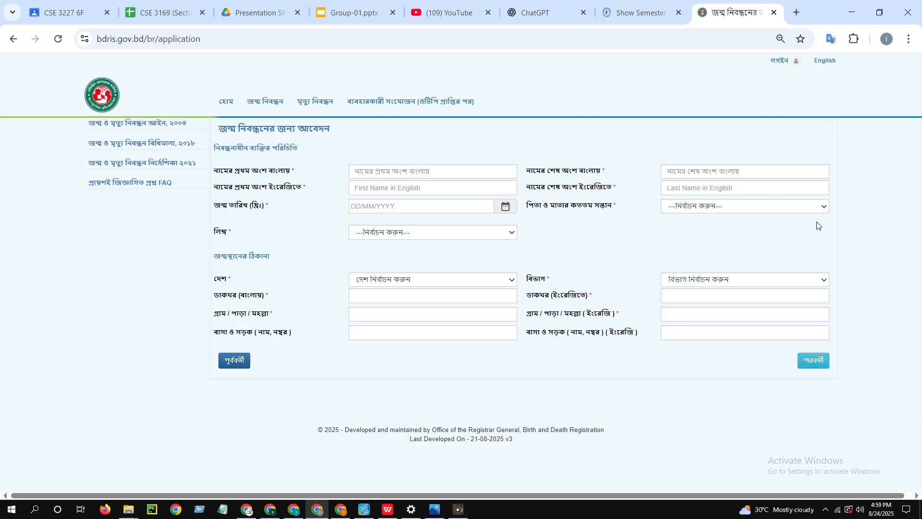
- Copy the applicant's first name in Bangla from Notepad into the form's Bangla first-name field
{"action": "left_click", "coordinate": [389, 174]}
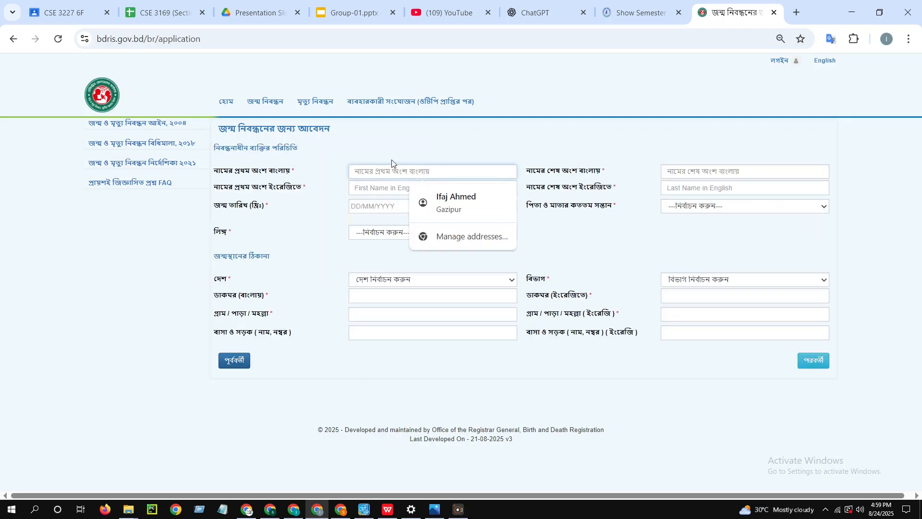
{"action": "left_click", "coordinate": [435, 150]}
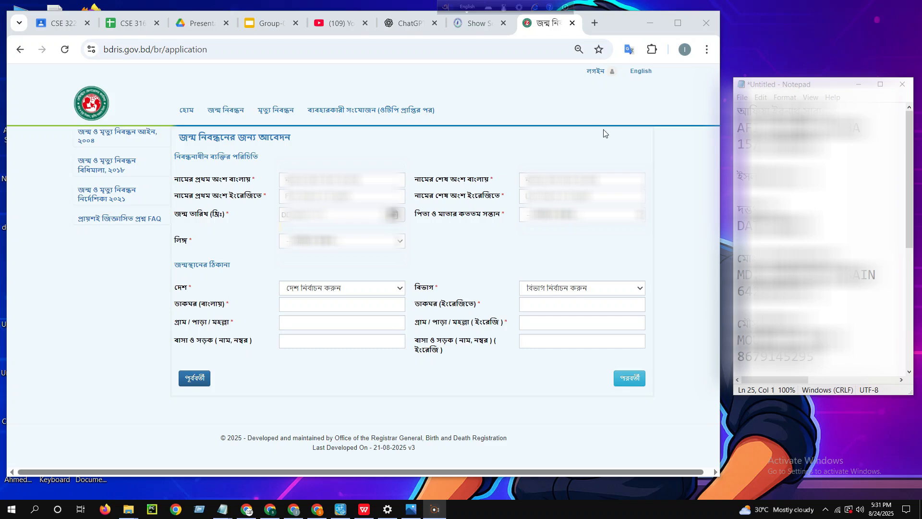
{"action": "left_click_drag", "start_coordinate": [801, 112], "coordinate": [736, 116]}
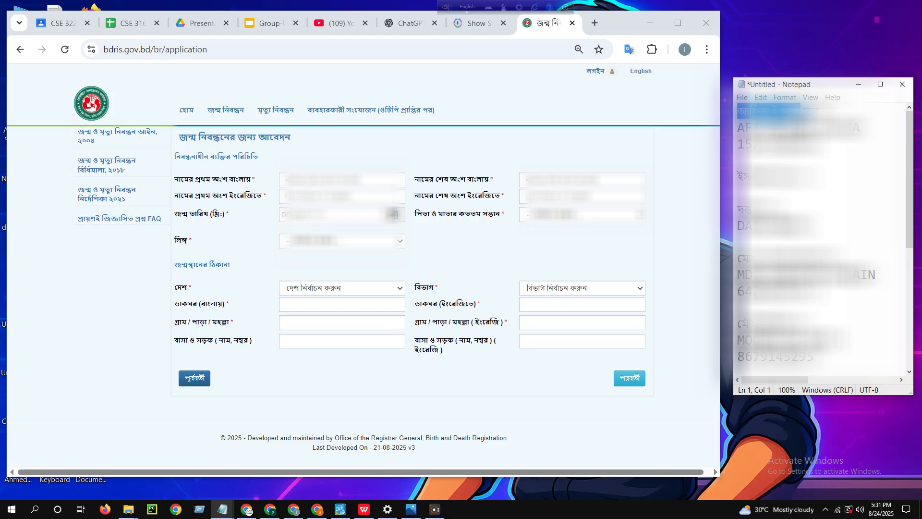
{"action": "right_click", "coordinate": [750, 112]}
{"action": "left_click", "coordinate": [771, 144]}
{"action": "left_click", "coordinate": [297, 179]}
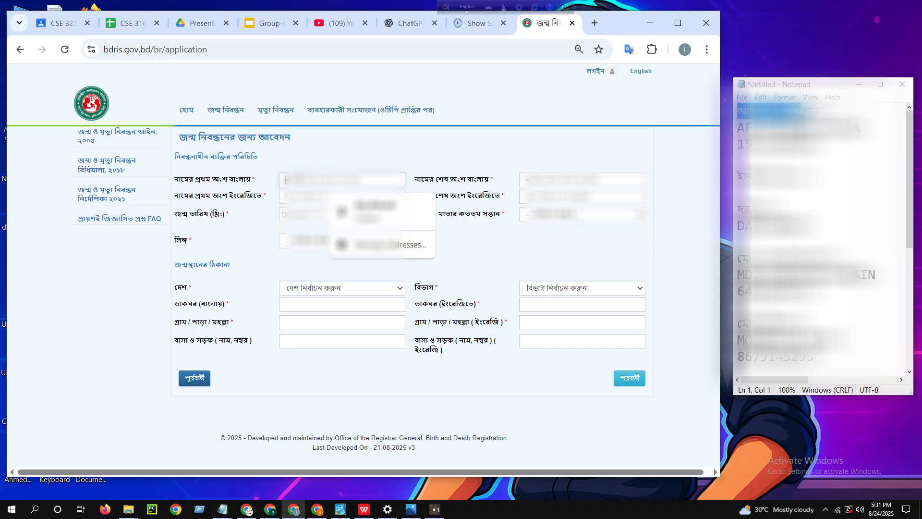
{"action": "right_click", "coordinate": [300, 181]}
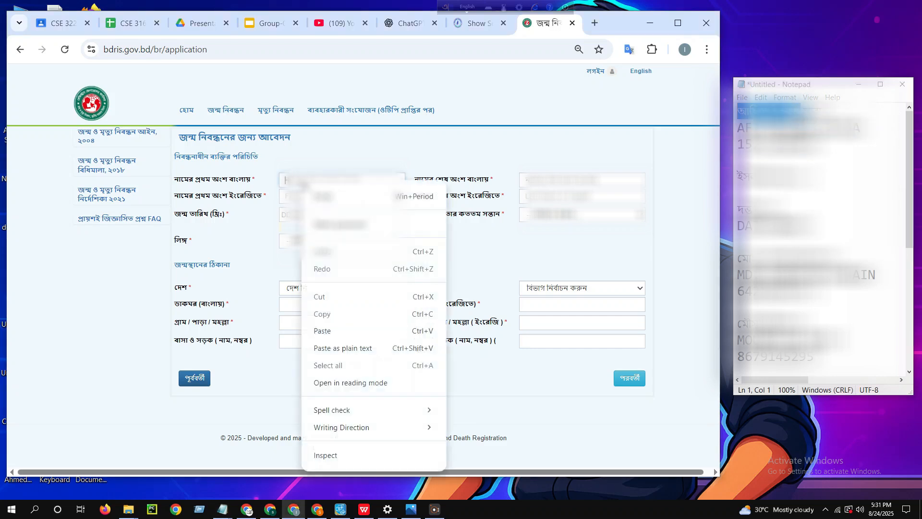
{"action": "left_click", "coordinate": [338, 329]}
- Copy the applicant's last name in Bangla from Notepad into the form's Bangla last-name field
{"action": "double_click", "coordinate": [812, 113]}
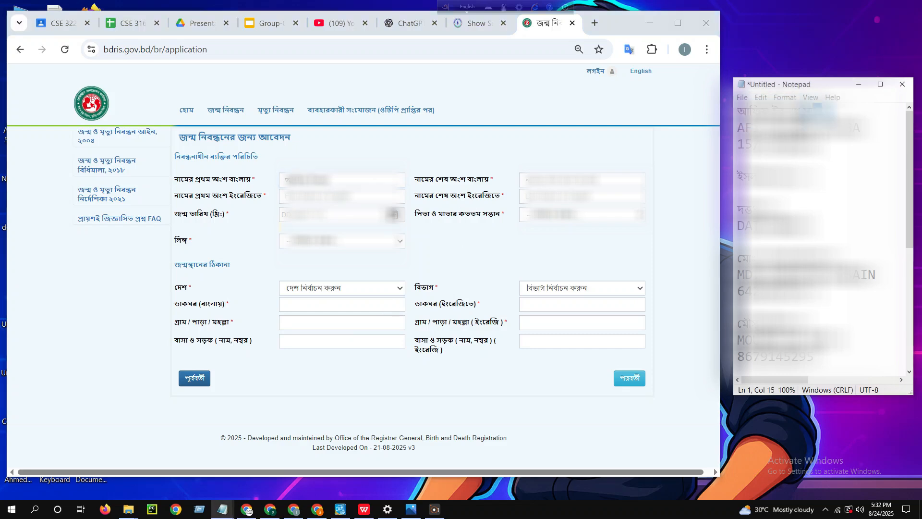
{"action": "right_click", "coordinate": [812, 114]}
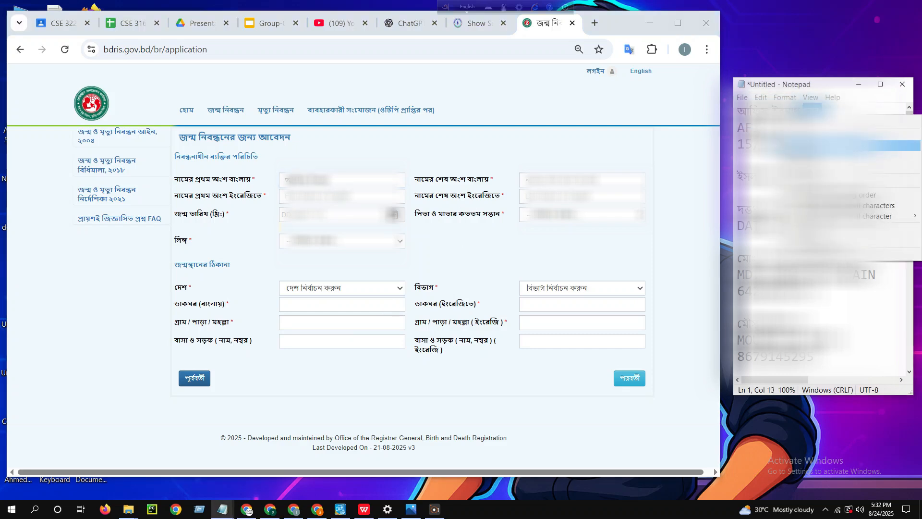
{"action": "left_click", "coordinate": [816, 144]}
{"action": "left_click", "coordinate": [571, 181]}
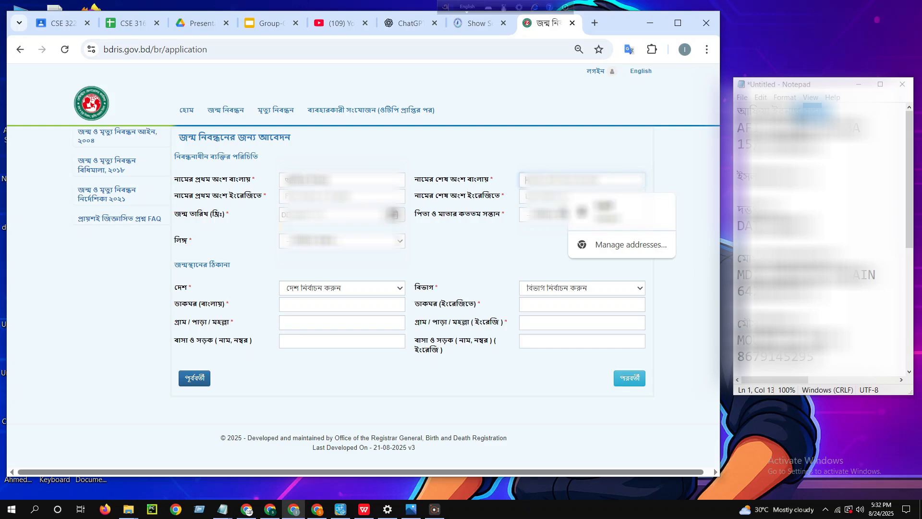
{"action": "right_click", "coordinate": [533, 183]}
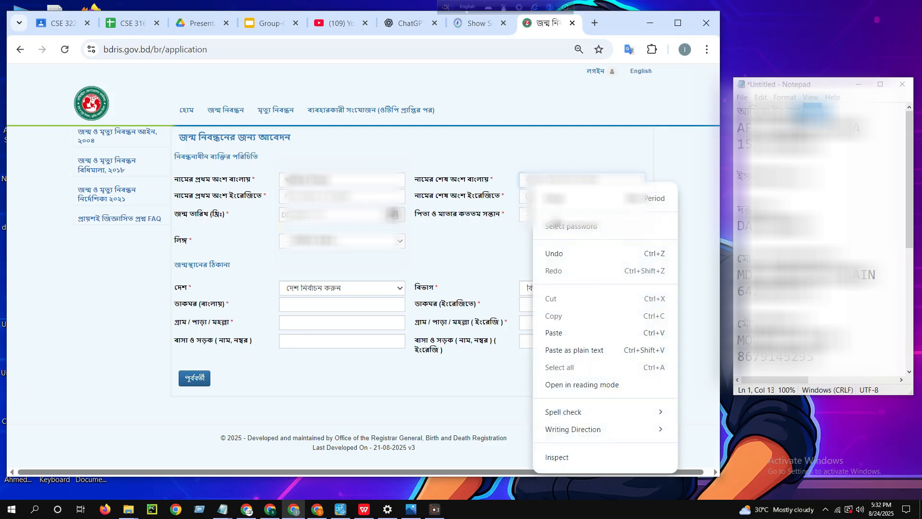
{"action": "left_click", "coordinate": [566, 332]}
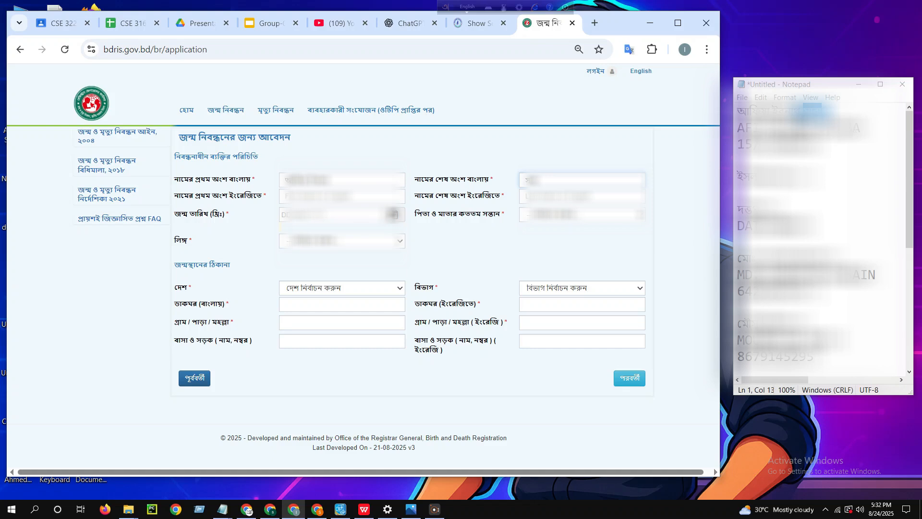
- Copy the applicant's first name in English from Notepad into the form's English first-name field
{"action": "left_click_drag", "start_coordinate": [822, 127], "coordinate": [740, 133]}
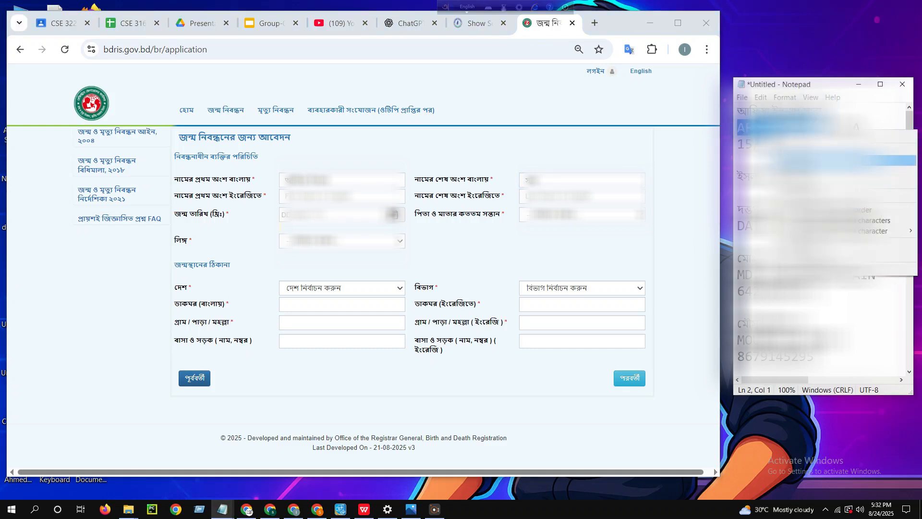
{"action": "right_click", "coordinate": [303, 195]}
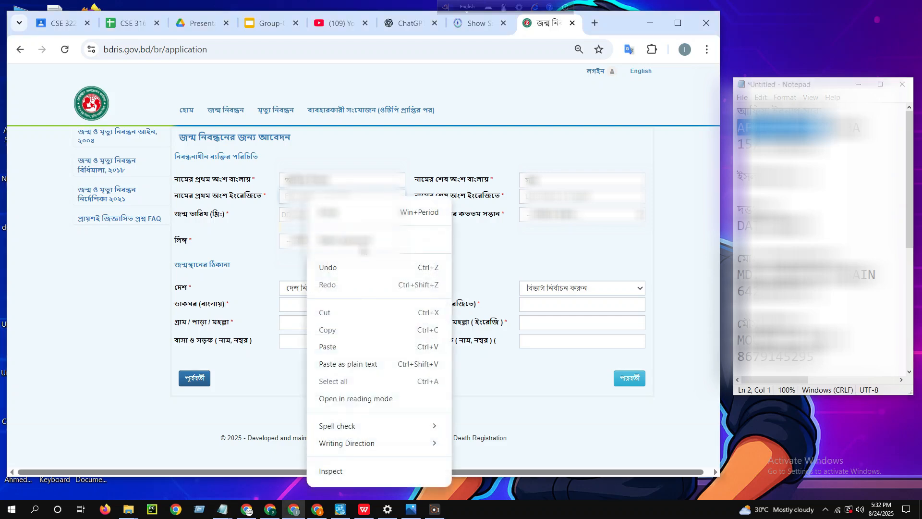
{"action": "left_click", "coordinate": [341, 346]}
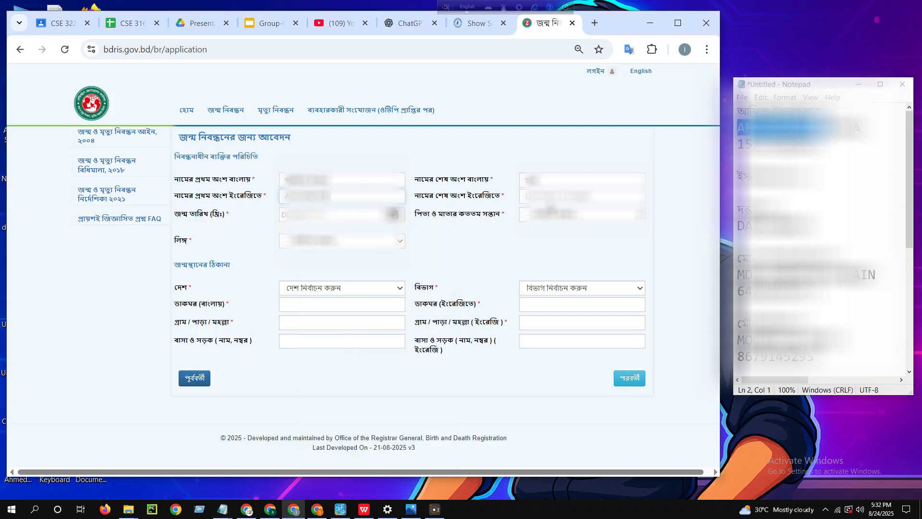
- Copy the applicant's last name in English from Notepad into the form's English last-name field
{"action": "left_click", "coordinate": [556, 197]}
{"action": "left_click_drag", "start_coordinate": [868, 132], "coordinate": [830, 130]}
{"action": "right_click", "coordinate": [769, 126]}
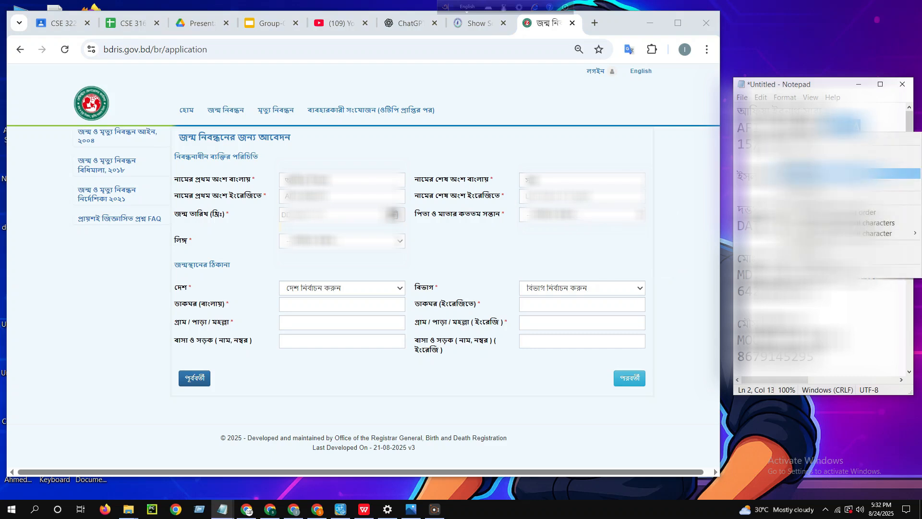
{"action": "left_click", "coordinate": [806, 164]}
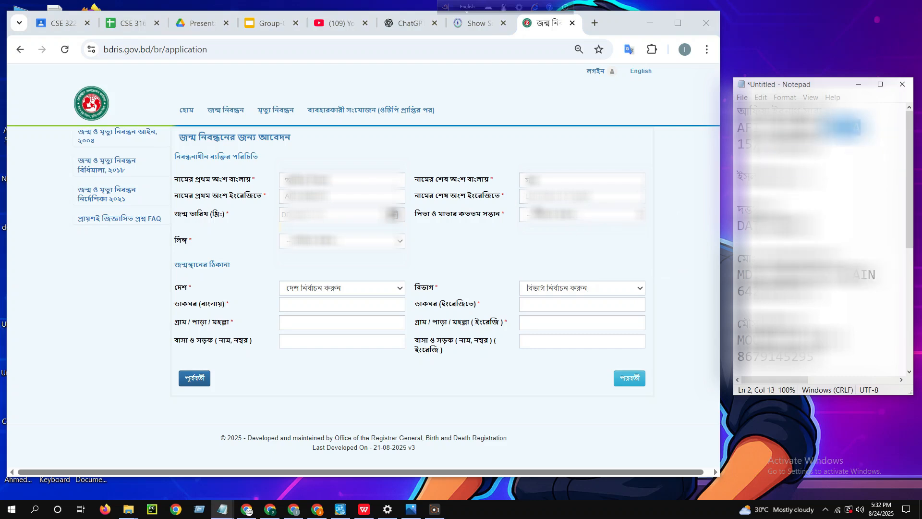
{"action": "left_click", "coordinate": [538, 197]}
{"action": "right_click", "coordinate": [538, 197]}
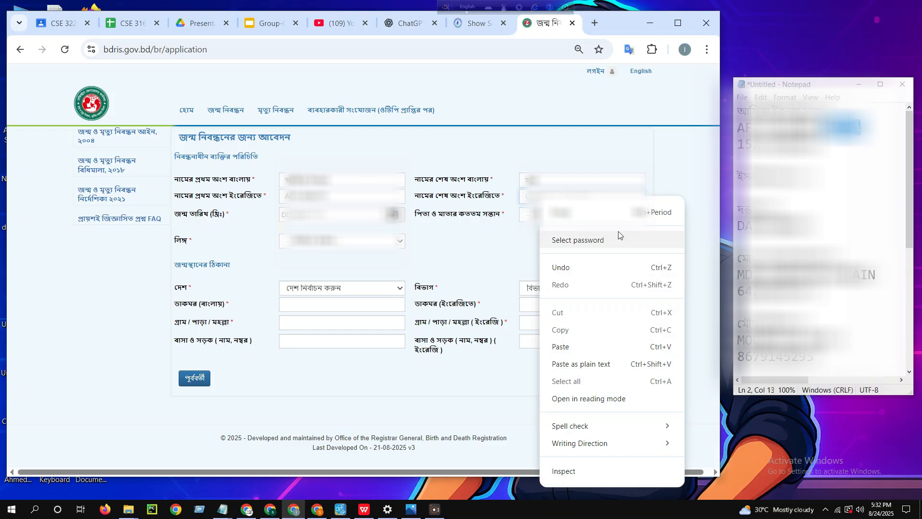
{"action": "left_click", "coordinate": [577, 346]}
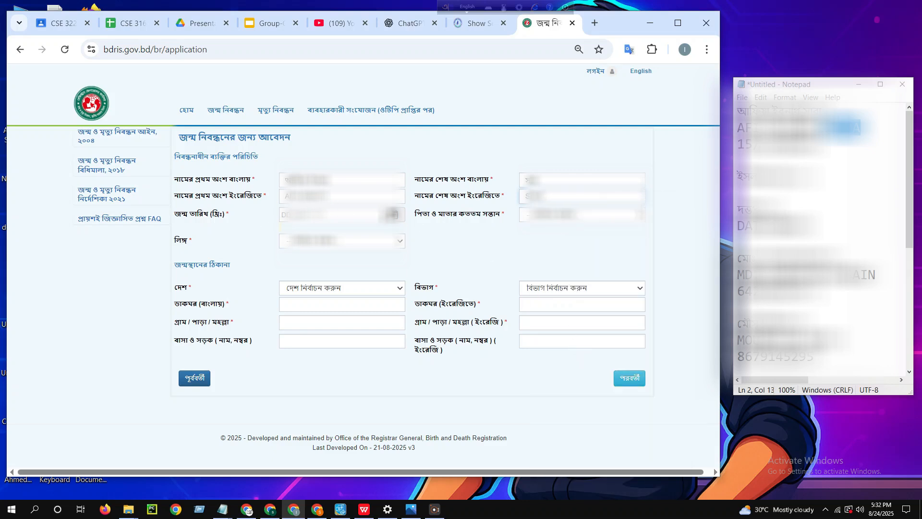
- Copy the applicant's date of birth from Notepad into the form and declare that the required documents are available
{"action": "left_click_drag", "start_coordinate": [826, 143], "coordinate": [733, 152]}
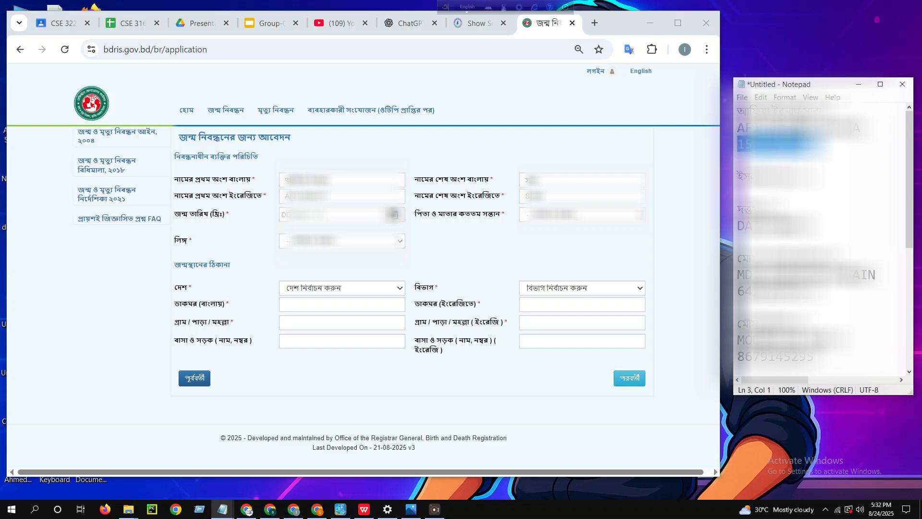
{"action": "left_click", "coordinate": [329, 219]}
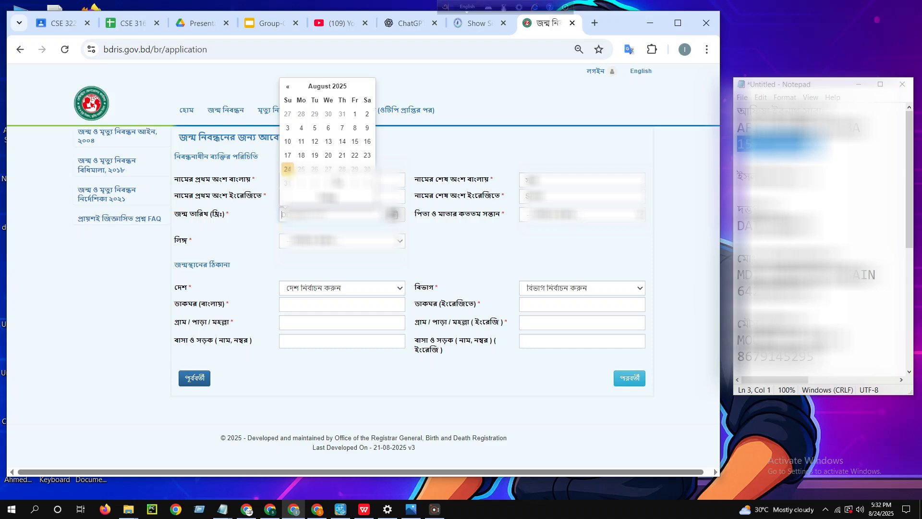
{"action": "key", "text": "ctrl+v"}
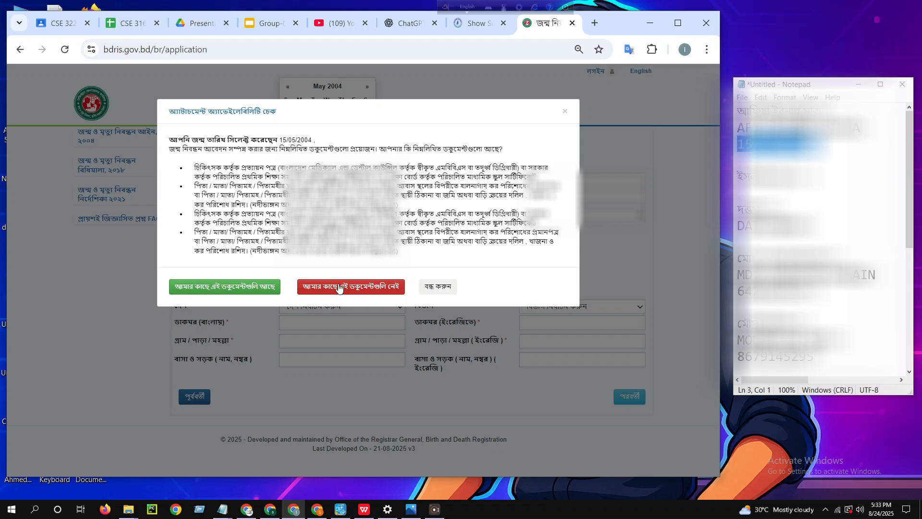
{"action": "left_click", "coordinate": [229, 287]}
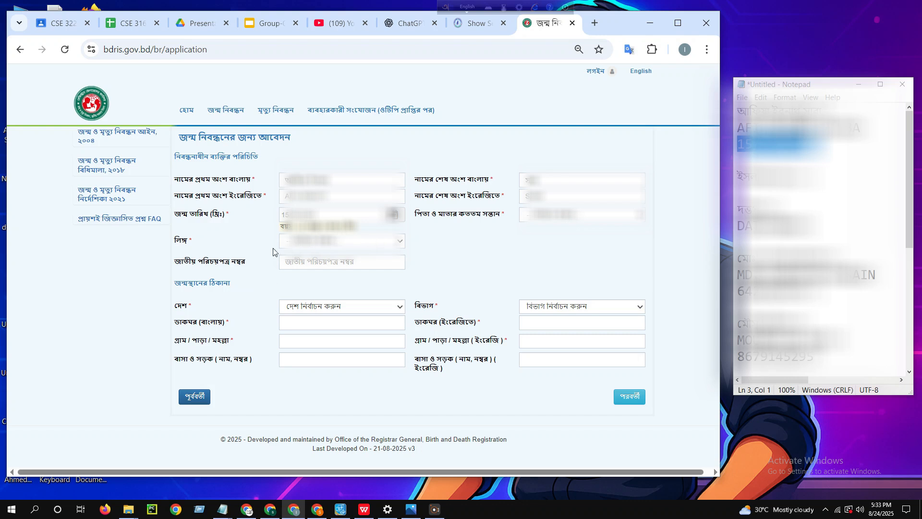
- Set the applicant's gender to মহিলা and the birth order among the parents' children to ২
{"action": "left_click", "coordinate": [330, 241]}
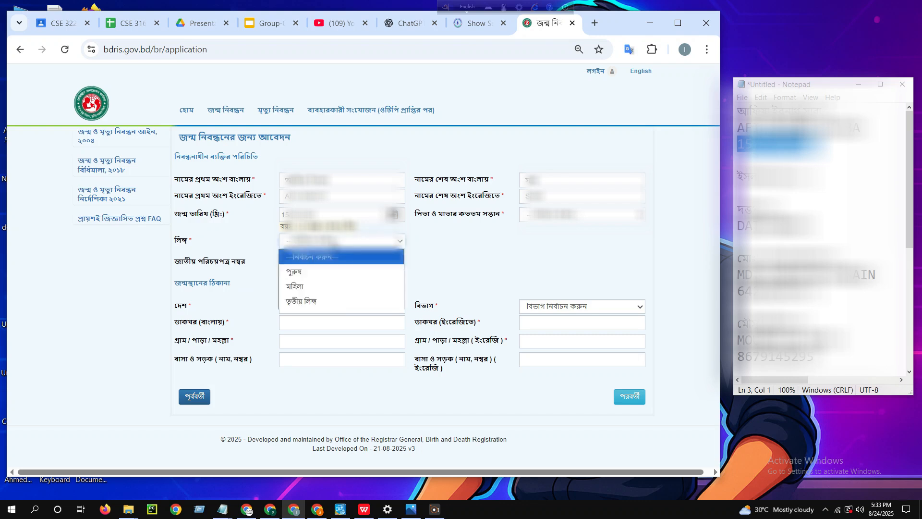
{"action": "left_click", "coordinate": [297, 287]}
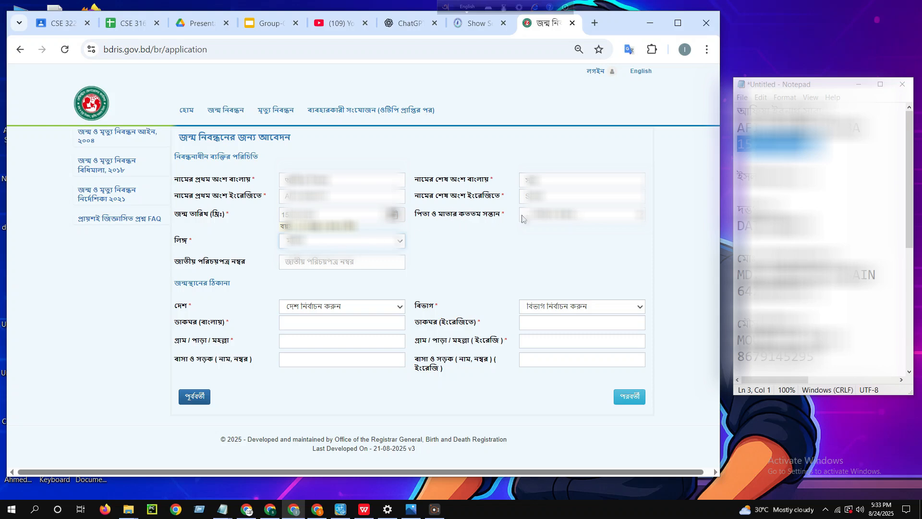
{"action": "left_click", "coordinate": [537, 215]}
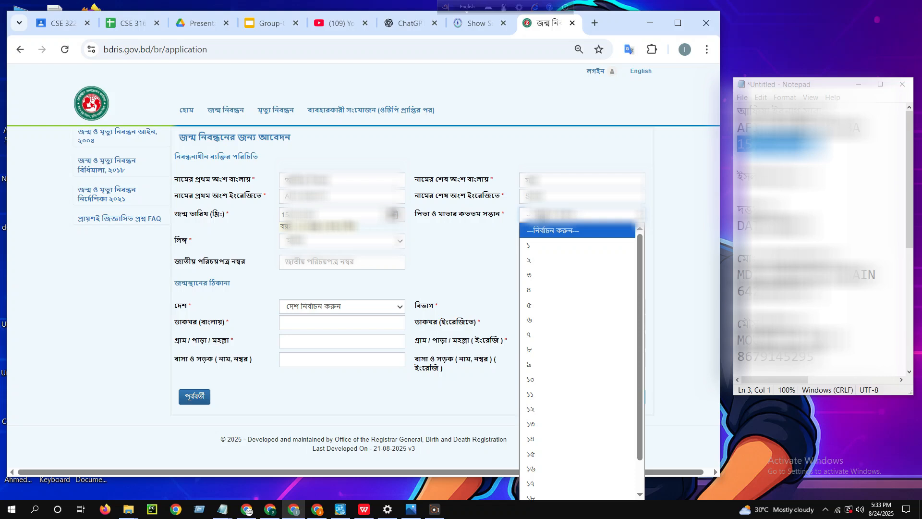
{"action": "left_click", "coordinate": [541, 265]}
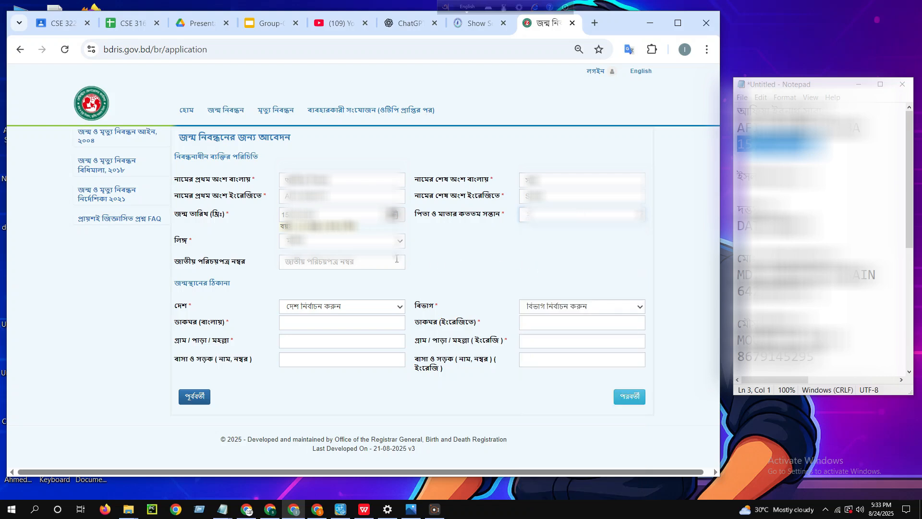
- Set the country of the birthplace address to বাংলাদেশ
{"action": "left_click", "coordinate": [300, 306]}
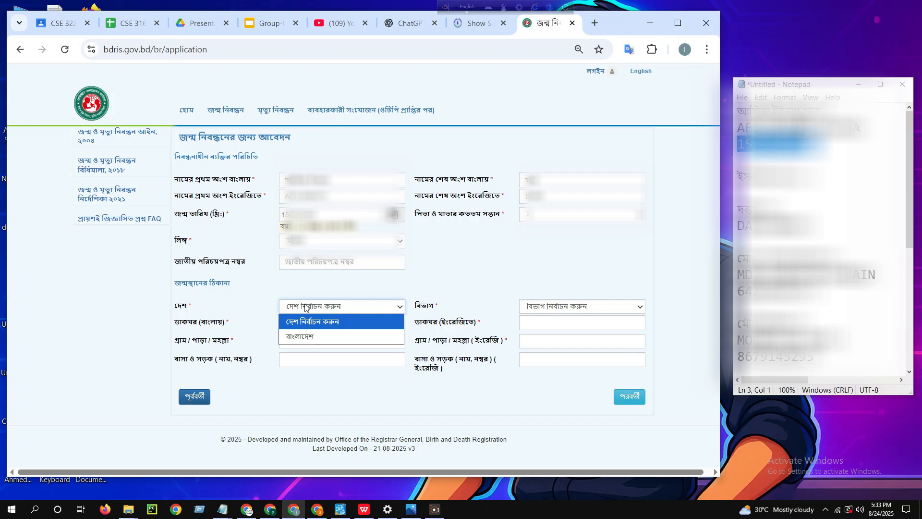
{"action": "left_click", "coordinate": [307, 338]}
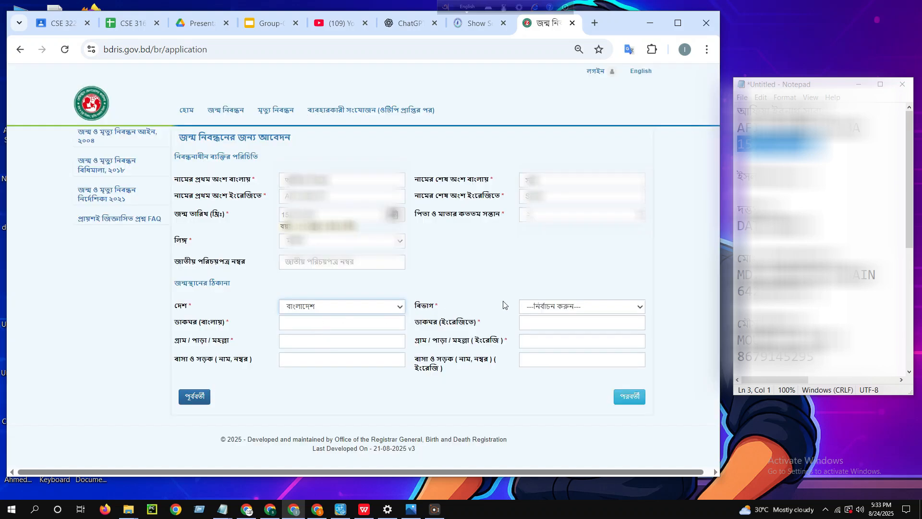
- Set the birthplace address's division to ঢাকা বিভাগ, district to গাজীপুর and city corporation to গাজীপুর সিটি কর্পোরেশন
{"action": "left_click", "coordinate": [538, 305]}
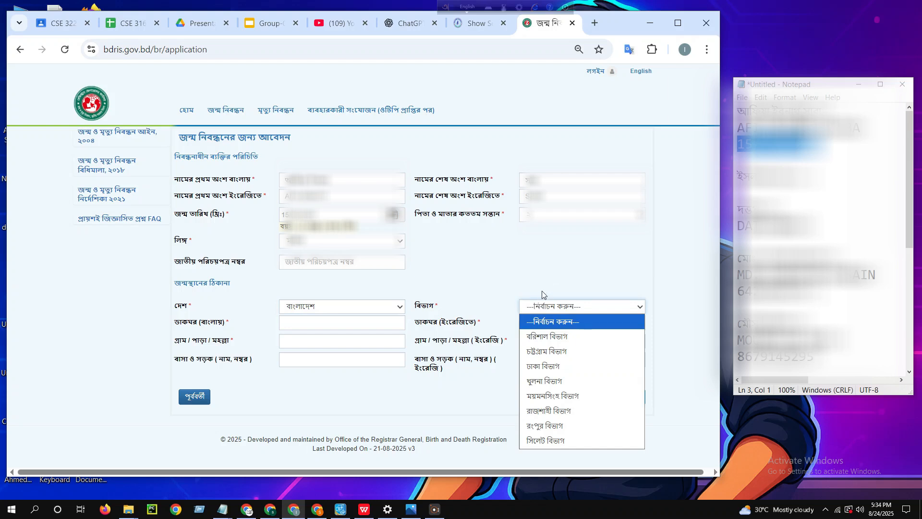
{"action": "left_click", "coordinate": [552, 367]}
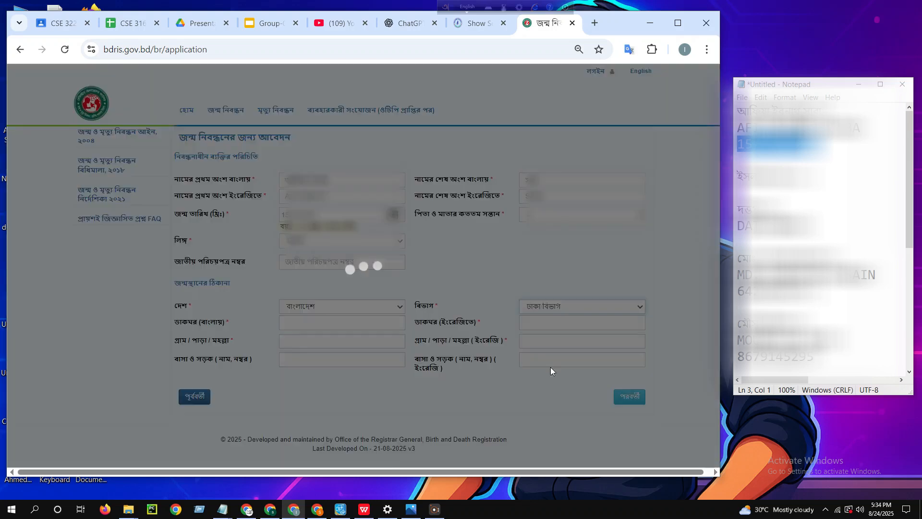
{"action": "left_click", "coordinate": [302, 322]}
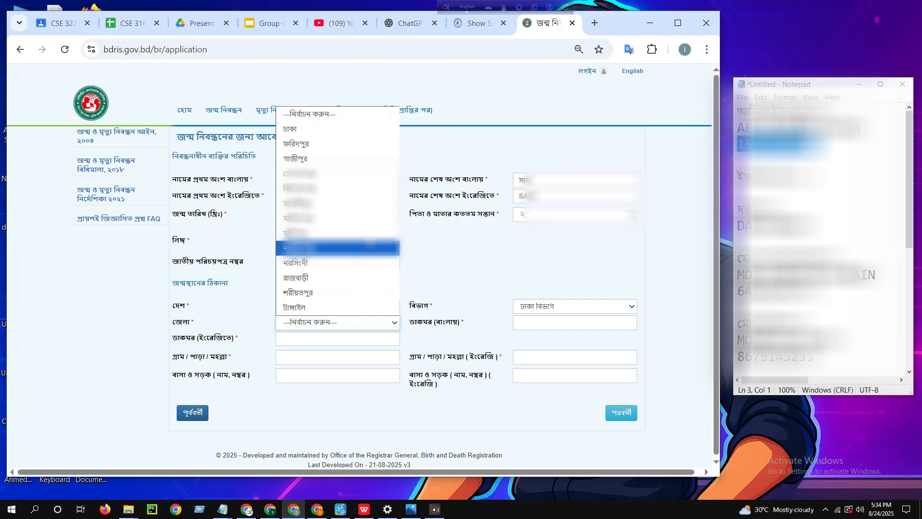
{"action": "left_click", "coordinate": [335, 157]}
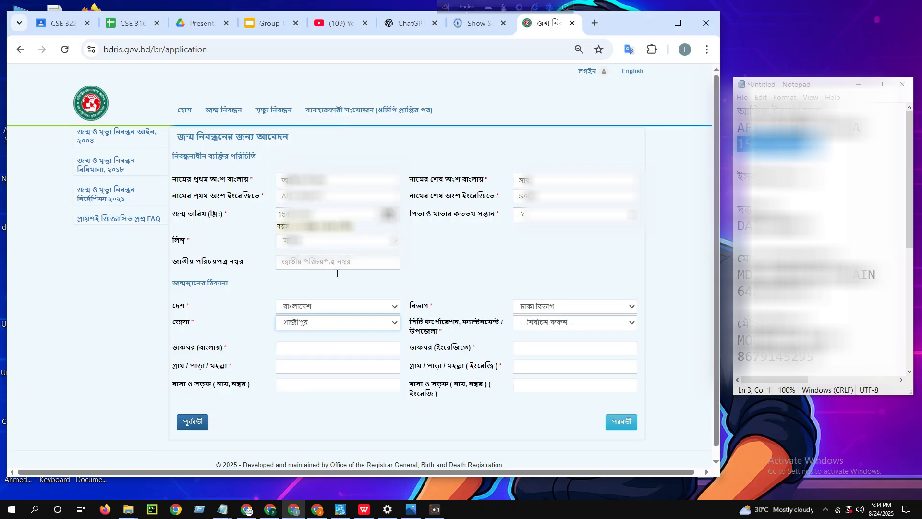
{"action": "left_click", "coordinate": [535, 323]}
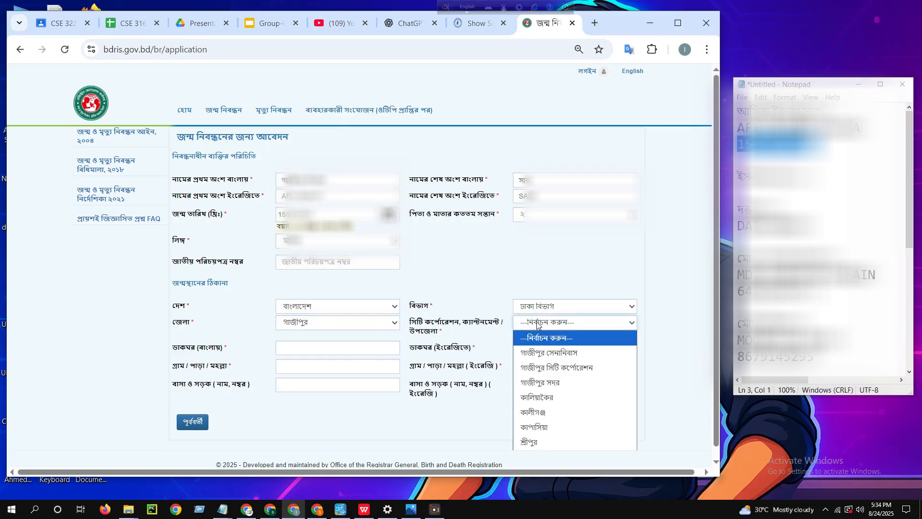
{"action": "left_click", "coordinate": [561, 369]}
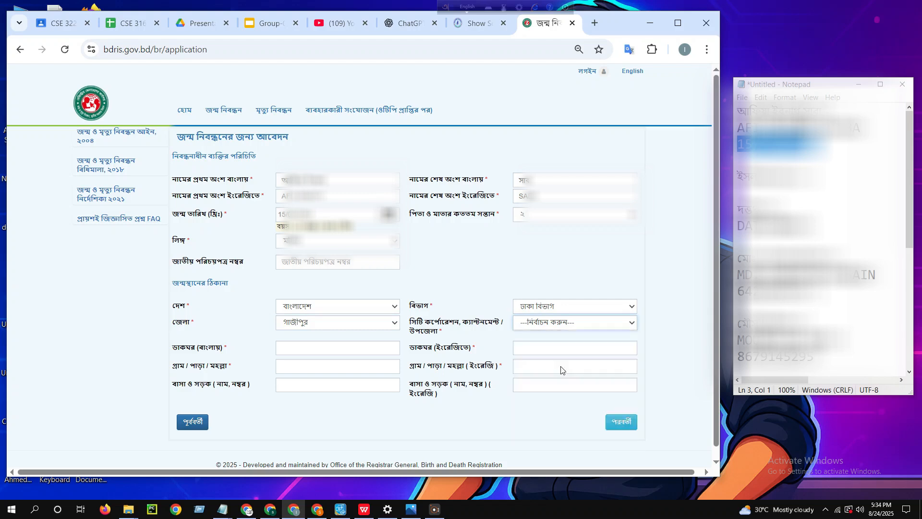
- Choose the applicant's city corporation zone and ward number for the birthplace address
{"action": "left_click", "coordinate": [318, 353]}
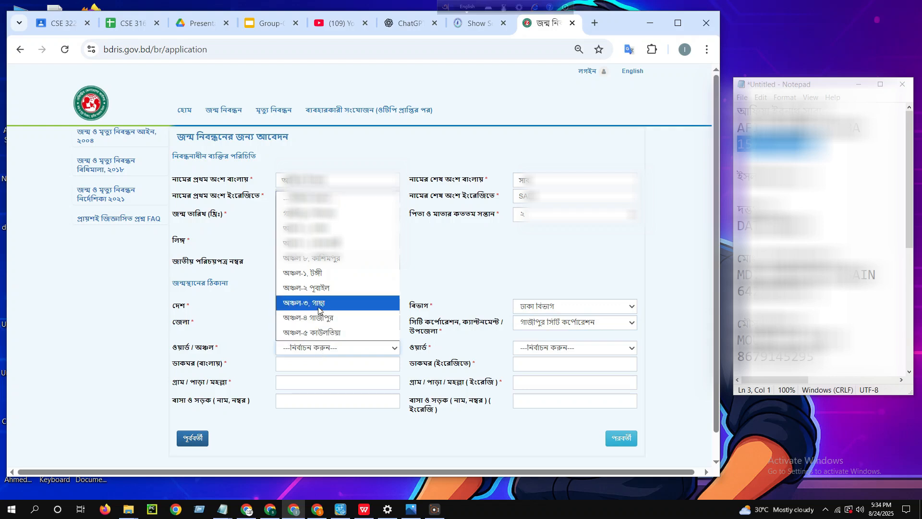
{"action": "left_click", "coordinate": [308, 273]}
{"action": "left_click", "coordinate": [543, 349]}
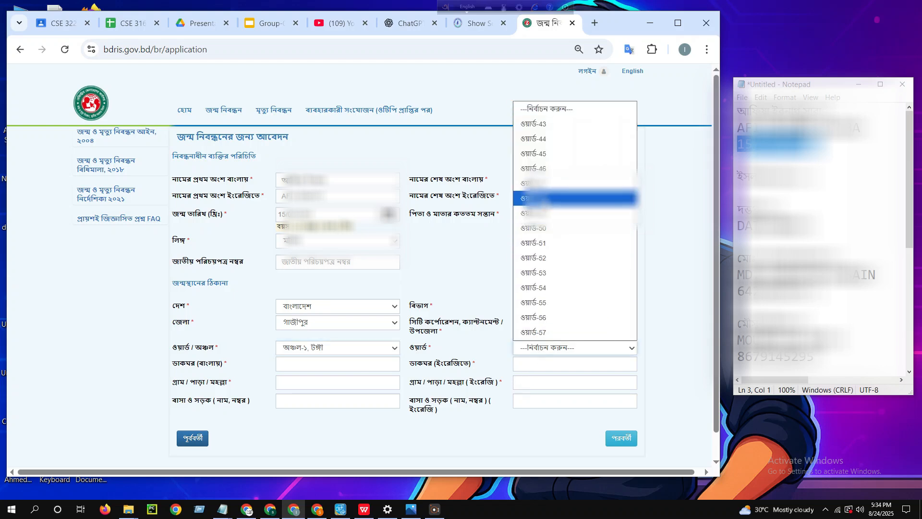
{"action": "left_click", "coordinate": [536, 198]}
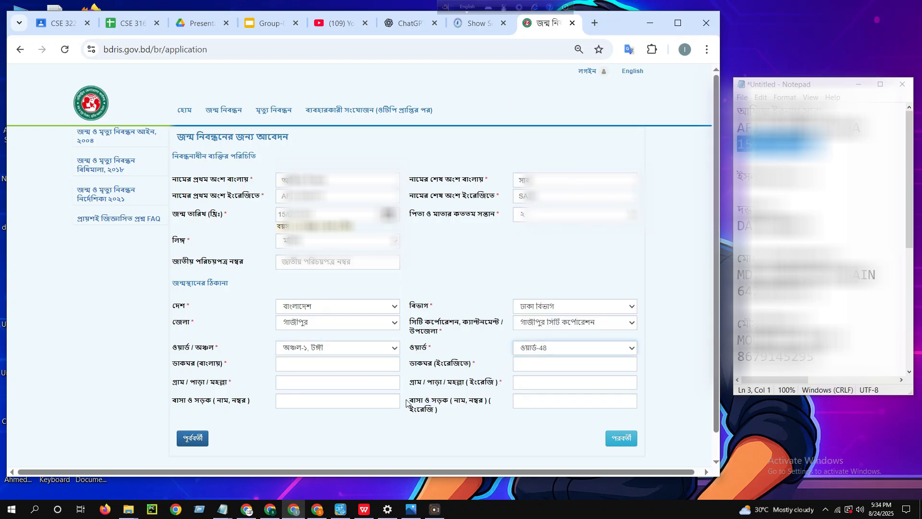
- Fill in the birthplace's post office in Bangla and in English with the browser's saved suggestions
{"action": "left_click", "coordinate": [291, 363]}
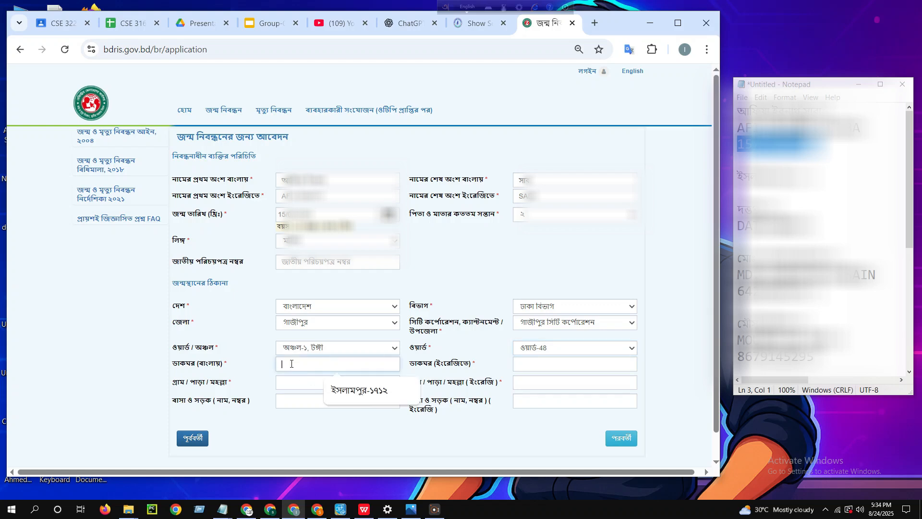
{"action": "left_click", "coordinate": [356, 391]}
{"action": "left_click", "coordinate": [512, 358]}
{"action": "key", "text": "Down"}
{"action": "key", "text": "Return"}
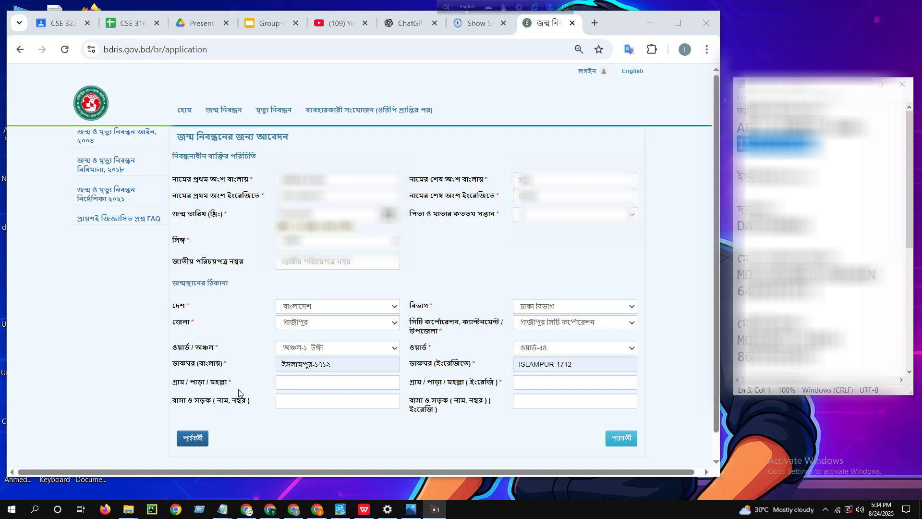
- Copy the birthplace's village or neighbourhood name in Bangla from Notepad into the form's Bangla village field
{"action": "left_click", "coordinate": [290, 383]}
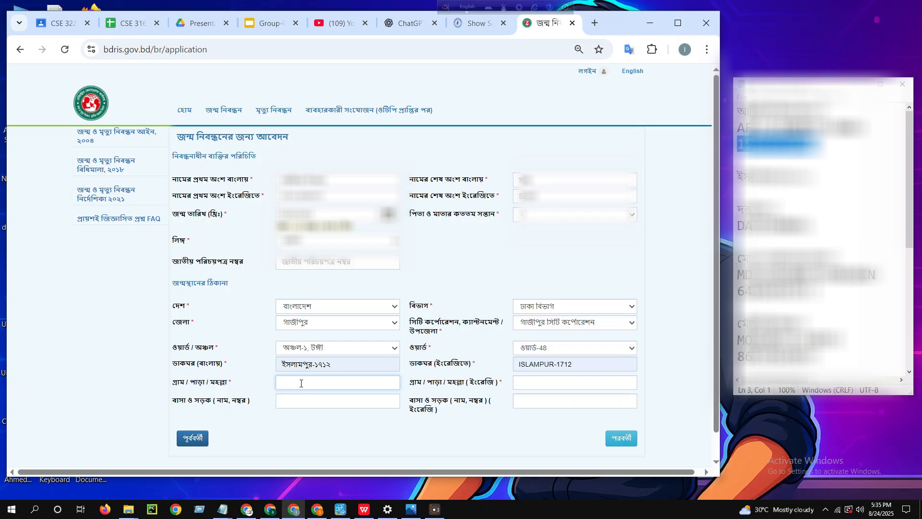
{"action": "left_click_drag", "start_coordinate": [780, 210], "coordinate": [738, 212]}
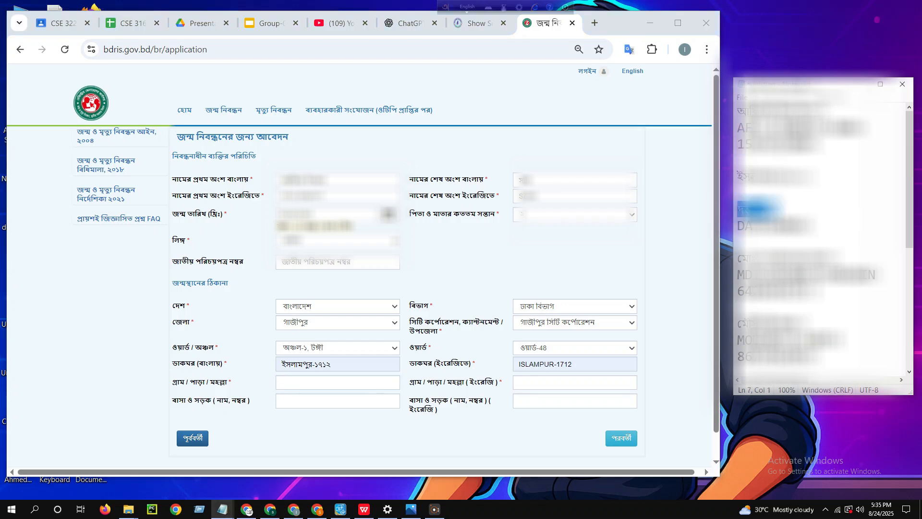
{"action": "right_click", "coordinate": [738, 213]}
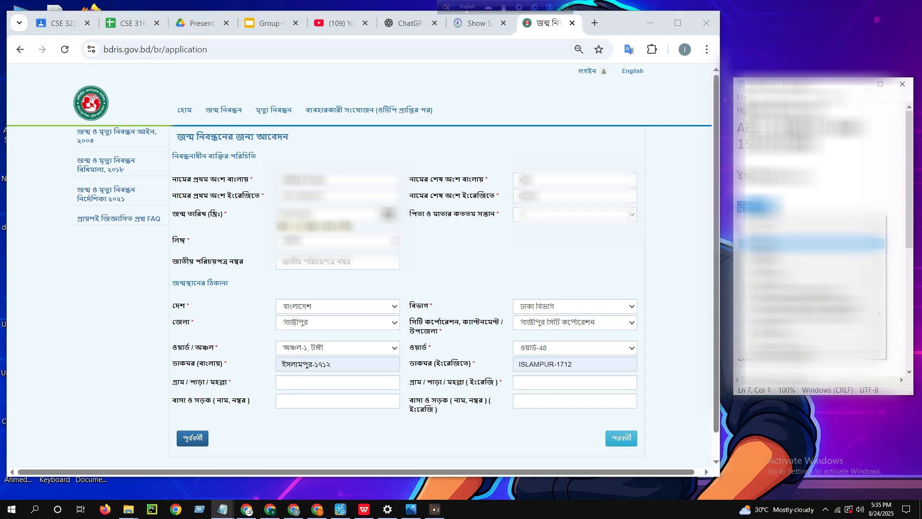
{"action": "left_click", "coordinate": [761, 253]}
{"action": "left_click", "coordinate": [287, 383]}
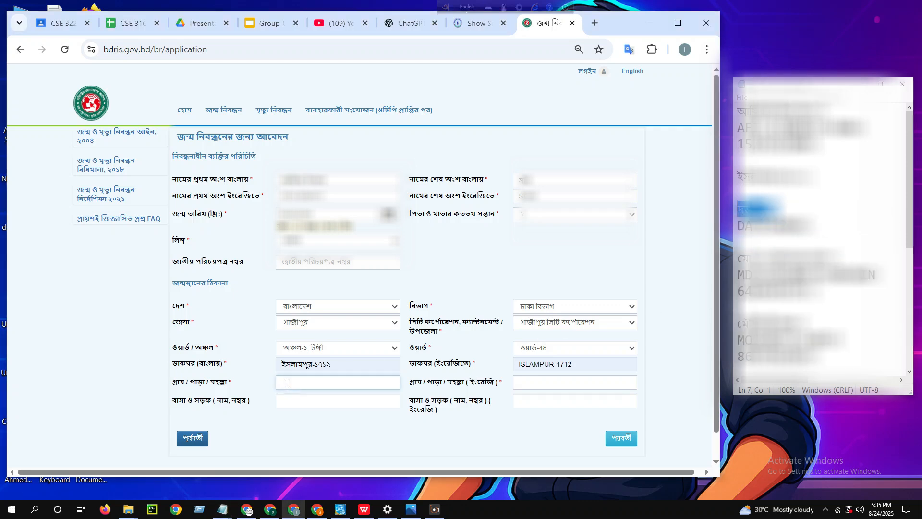
{"action": "right_click", "coordinate": [287, 382]}
{"action": "left_click", "coordinate": [353, 242]}
- Copy the birthplace's village name in English from Notepad into the form's English village field and proceed to the next page
{"action": "left_click_drag", "start_coordinate": [812, 226], "coordinate": [734, 226]}
{"action": "right_click", "coordinate": [752, 229]}
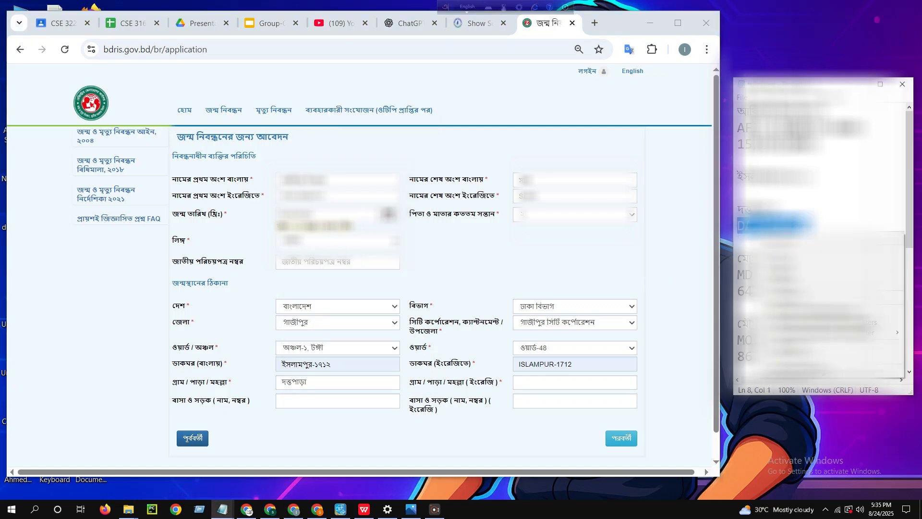
{"action": "left_click", "coordinate": [793, 262]}
{"action": "left_click", "coordinate": [557, 383]}
{"action": "right_click", "coordinate": [551, 382]}
{"action": "left_click", "coordinate": [586, 243]}
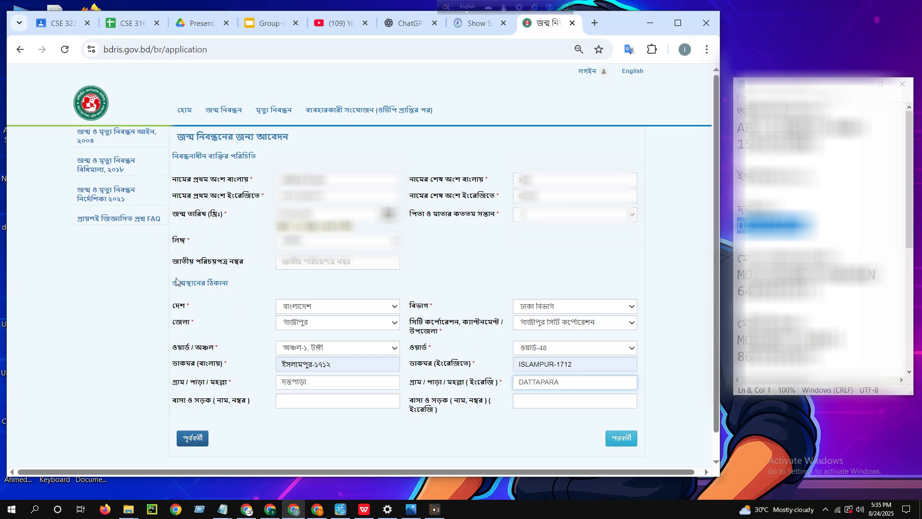
{"action": "left_click", "coordinate": [627, 440]}
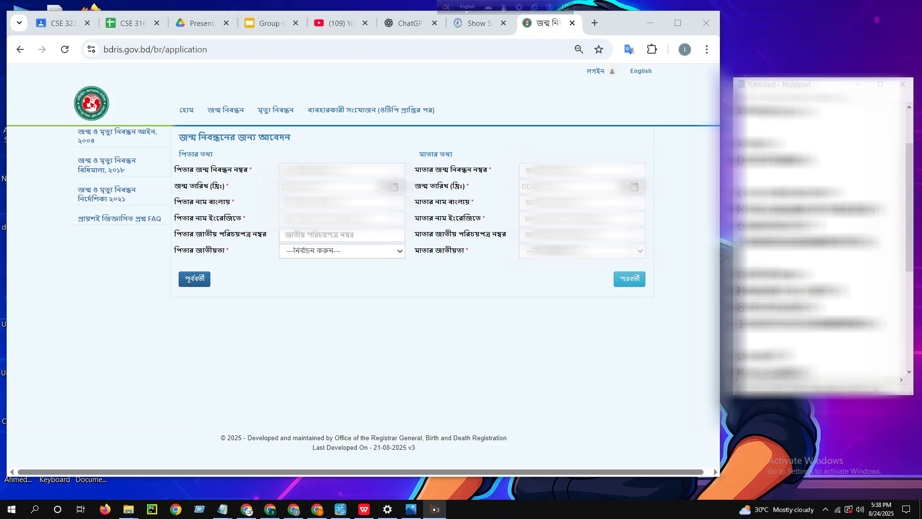
- Copy the father's birth registration number from Notepad into the form and select his date-of-birth field
{"action": "left_click_drag", "start_coordinate": [877, 242], "coordinate": [735, 247]}
{"action": "right_click", "coordinate": [764, 244]}
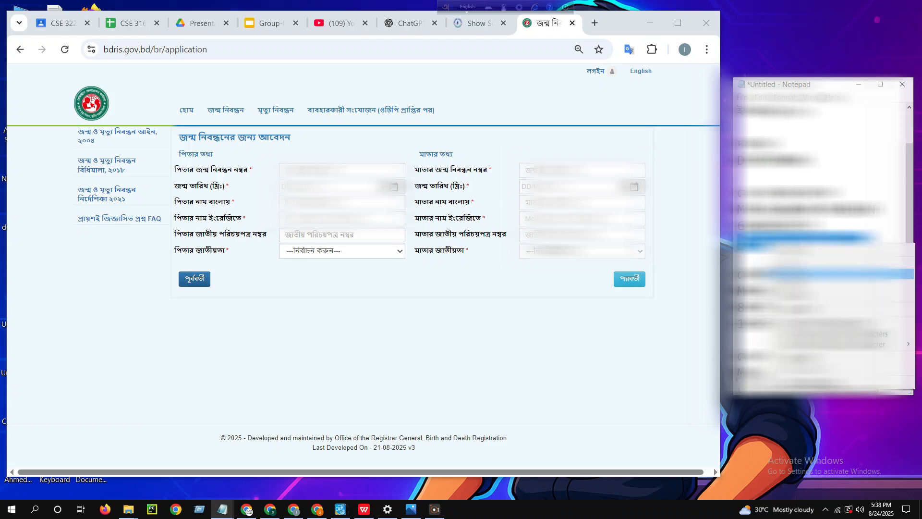
{"action": "left_click", "coordinate": [788, 275]}
{"action": "left_click", "coordinate": [331, 170]}
{"action": "right_click", "coordinate": [292, 174]}
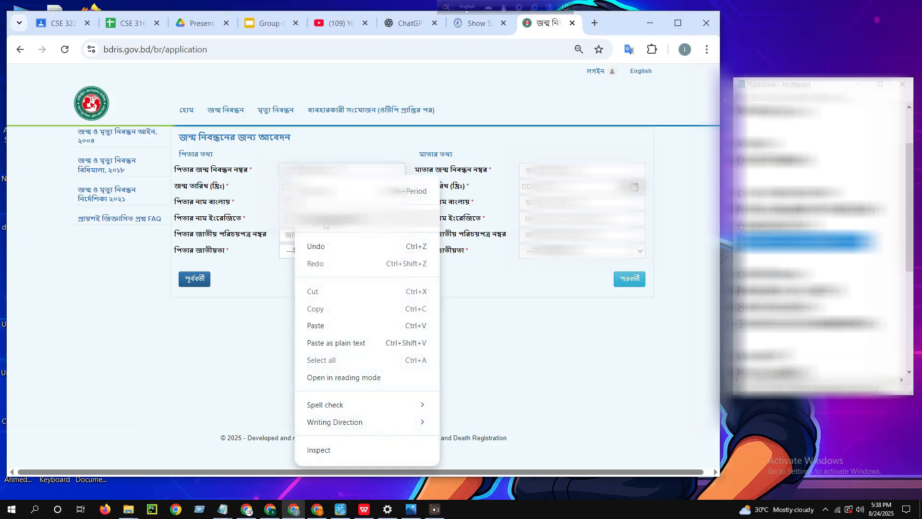
{"action": "left_click", "coordinate": [323, 323]}
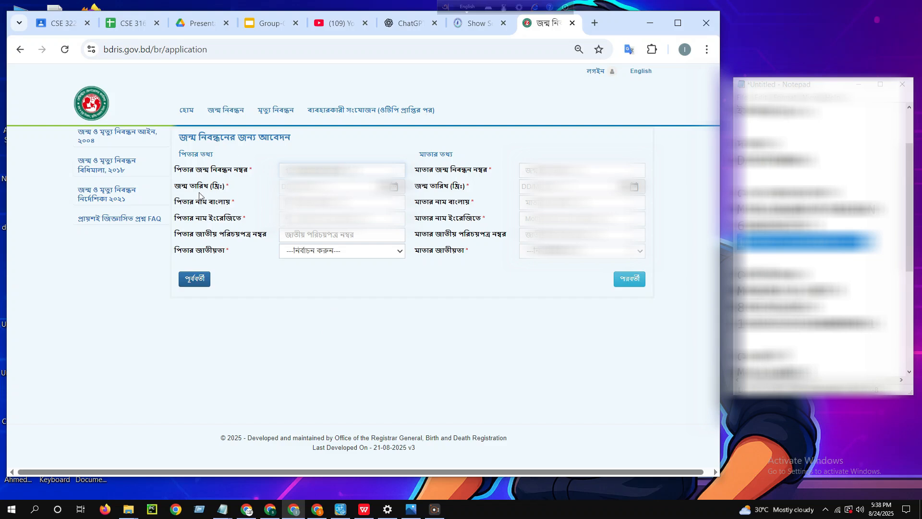
{"action": "left_click", "coordinate": [326, 187]}
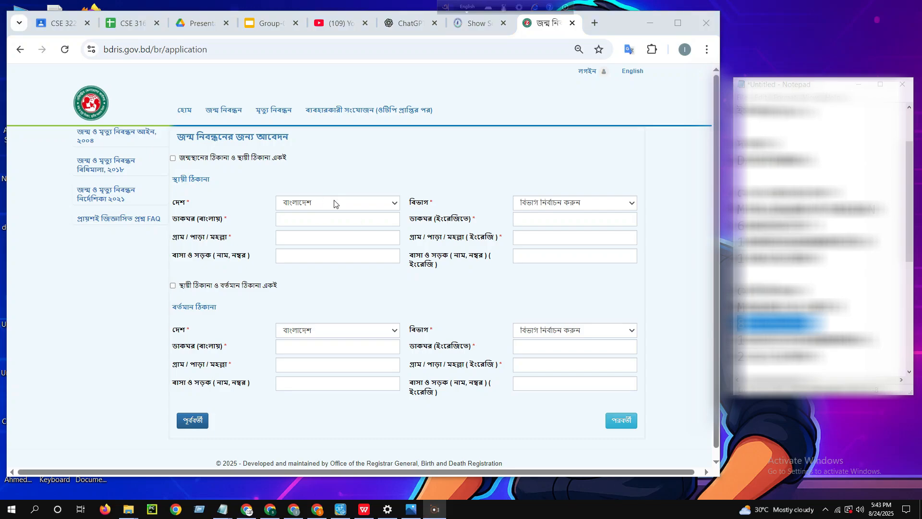
{"action": "left_click", "coordinate": [350, 206]}
{"action": "left_click", "coordinate": [346, 233]}
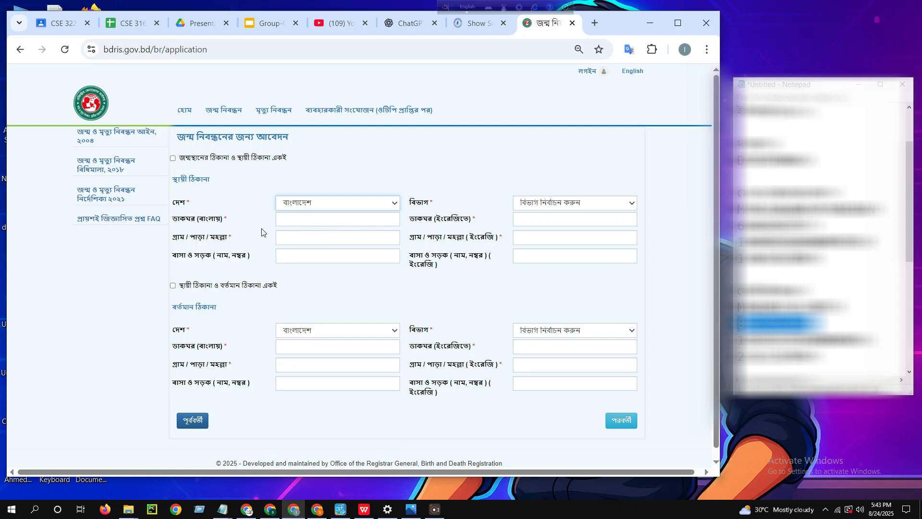
{"action": "left_click", "coordinate": [296, 222]}
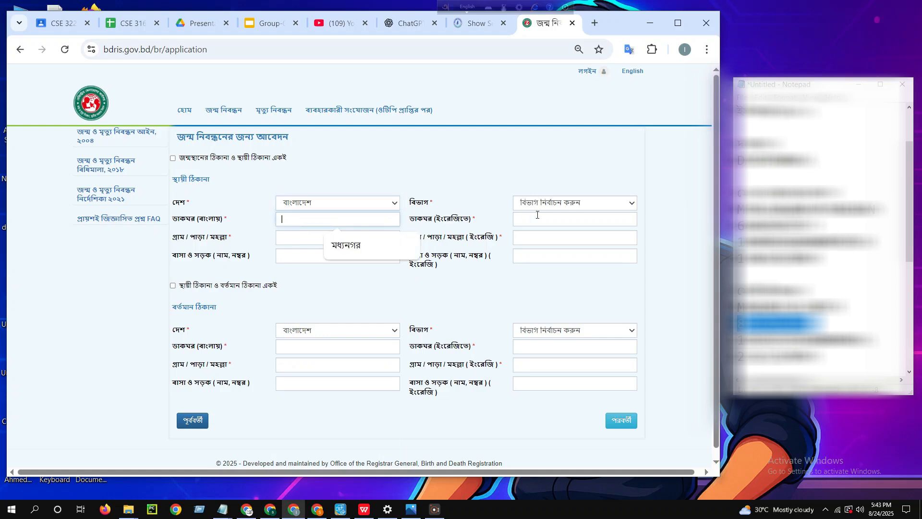
{"action": "scroll", "coordinate": [816, 240], "scroll_direction": "down", "scroll_amount": 4}
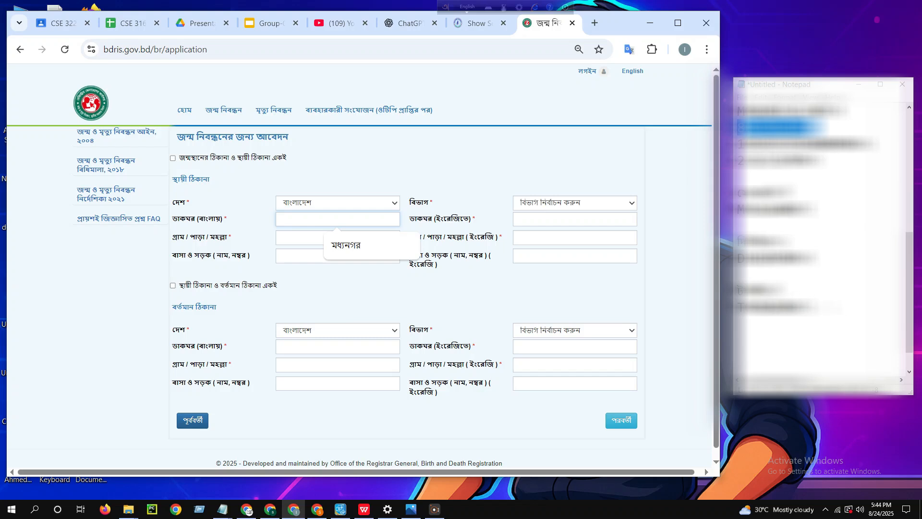
{"action": "left_click_drag", "start_coordinate": [777, 290], "coordinate": [736, 290]}
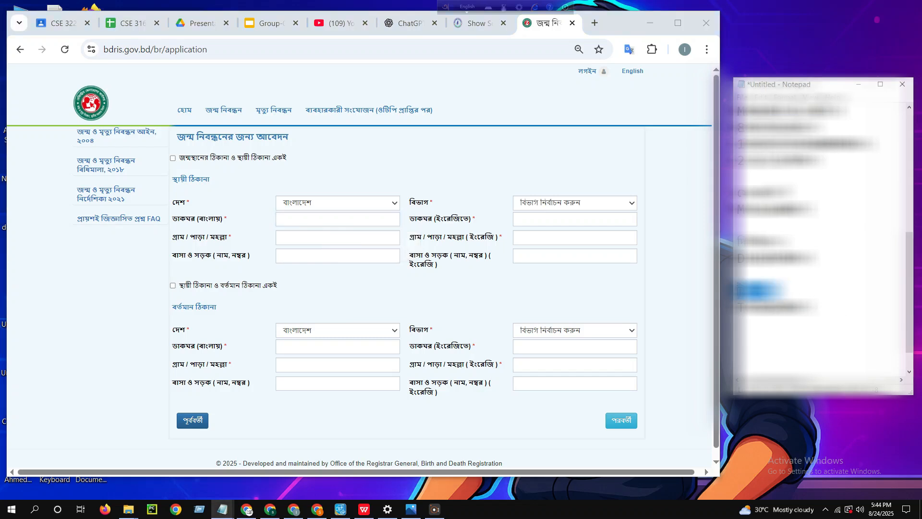
{"action": "right_click", "coordinate": [763, 291]}
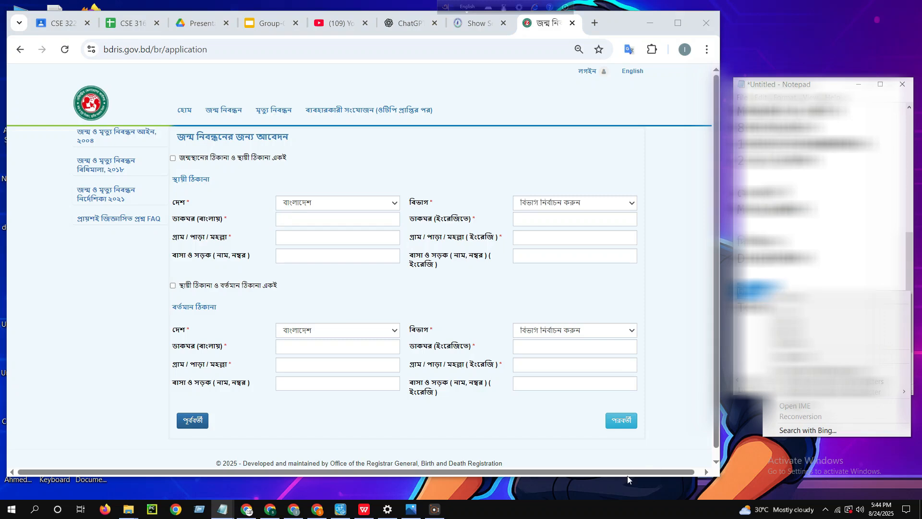
{"action": "left_click", "coordinate": [435, 509]}
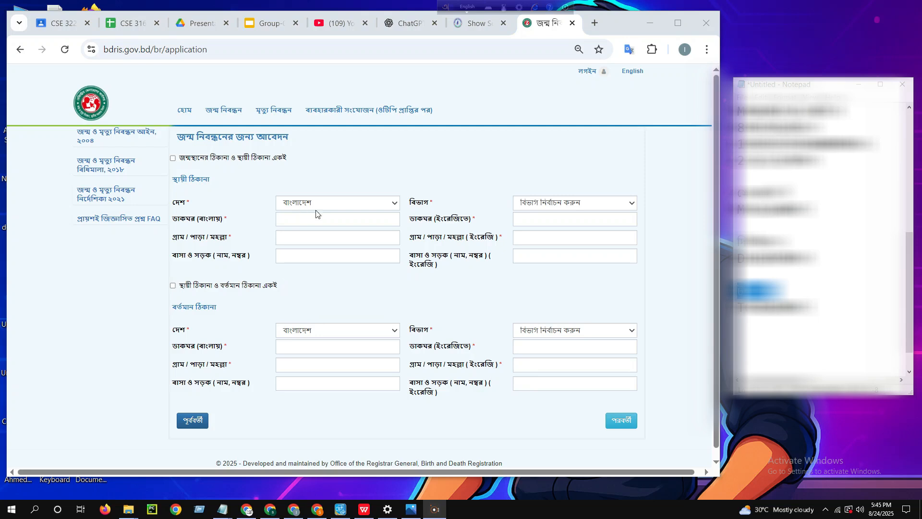
- Set the permanent address's country to বাংলাদেশ and copy its post office name in Bangla from Notepad into the form
{"action": "left_click", "coordinate": [335, 205]}
{"action": "left_click", "coordinate": [322, 234]}
{"action": "left_click", "coordinate": [322, 222]}
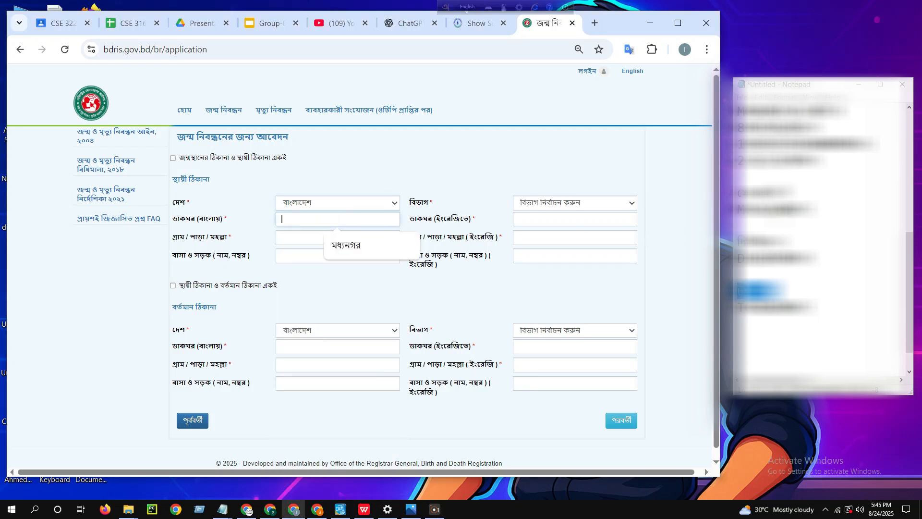
{"action": "left_click", "coordinate": [835, 227]}
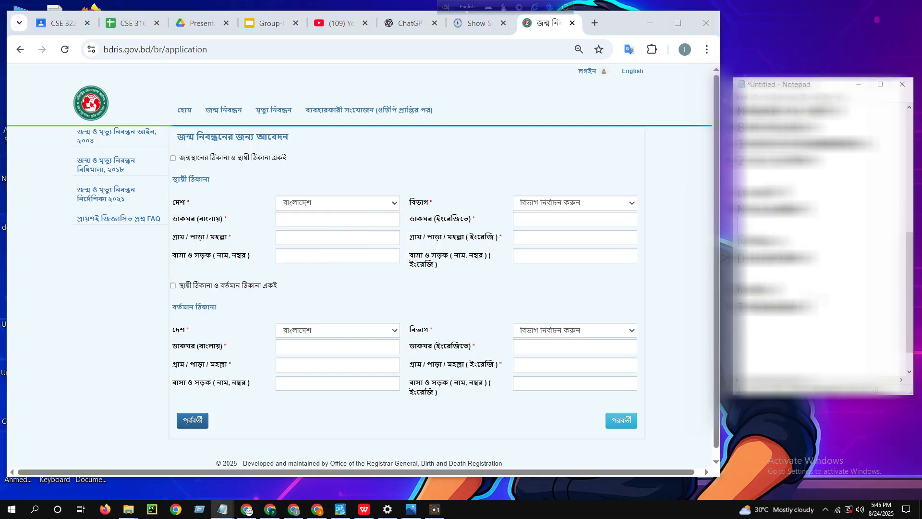
{"action": "left_click_drag", "start_coordinate": [781, 290], "coordinate": [737, 291]}
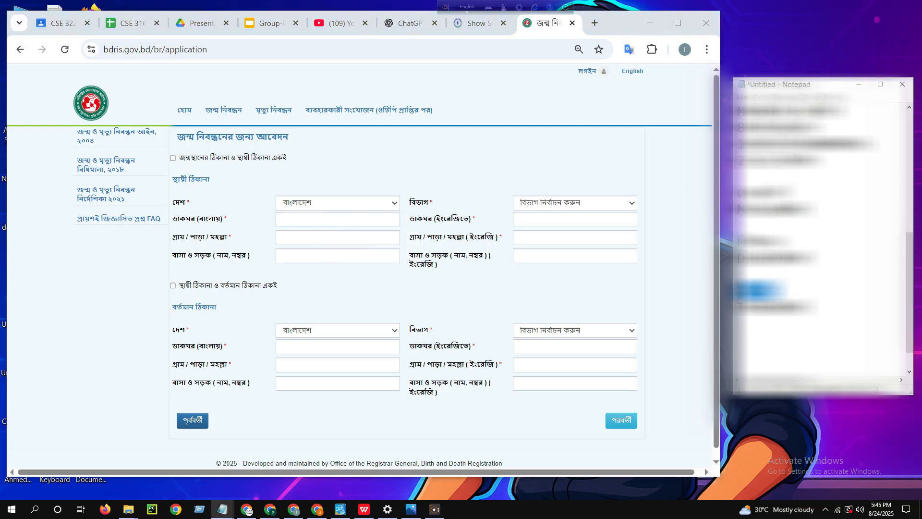
{"action": "right_click", "coordinate": [749, 294]}
{"action": "left_click", "coordinate": [771, 325]}
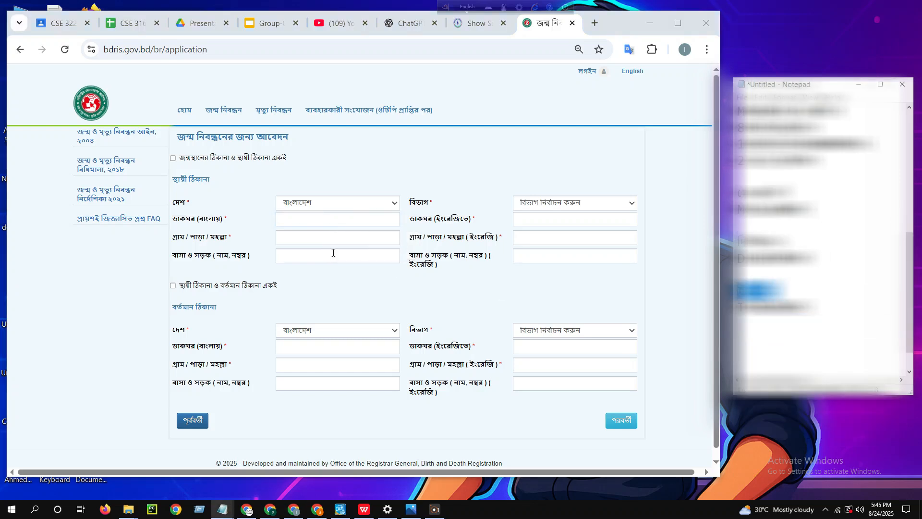
{"action": "left_click", "coordinate": [293, 224]}
{"action": "right_click", "coordinate": [305, 218]}
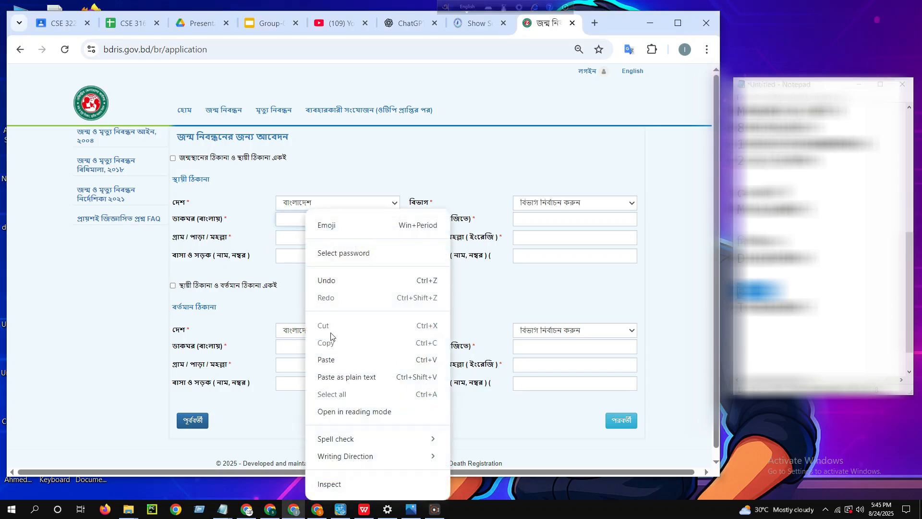
{"action": "left_click", "coordinate": [326, 359]}
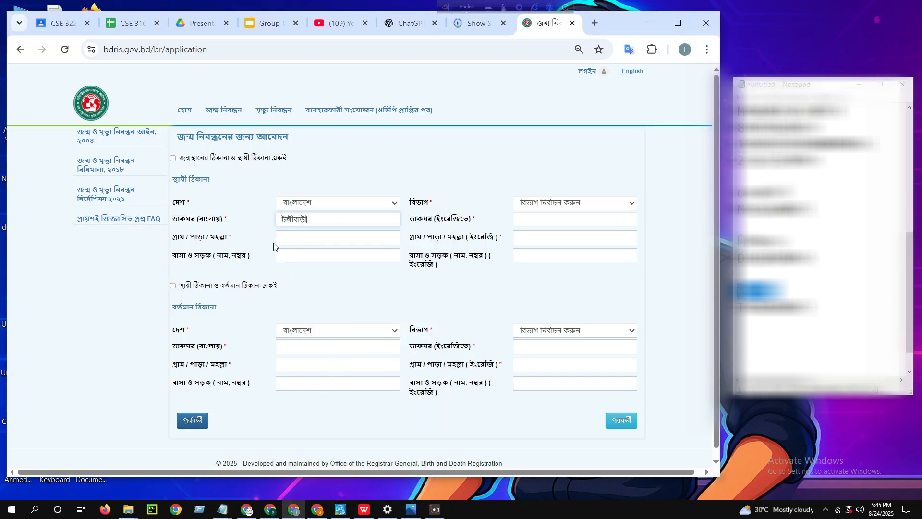
{"action": "left_click", "coordinate": [302, 238]}
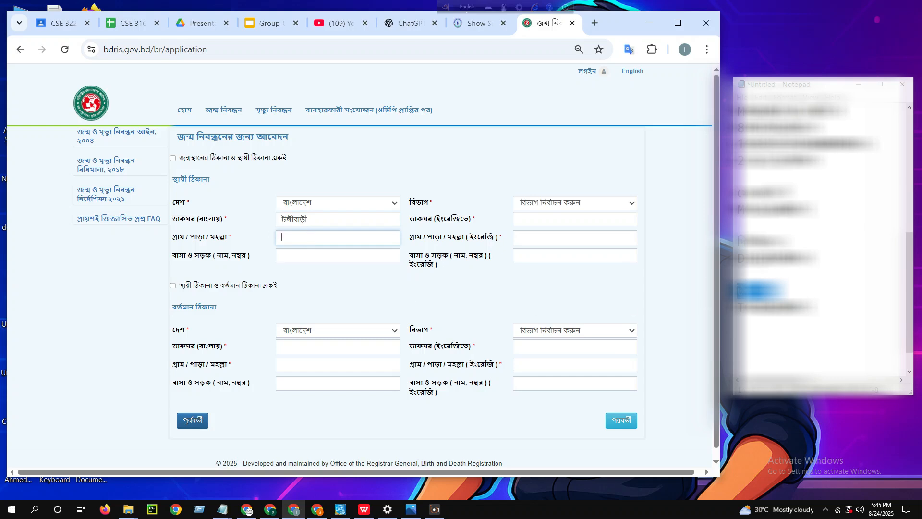
- Copy the permanent address's village or neighbourhood name in Bangla from Notepad into the form's Bangla village field
{"action": "key", "text": "alt+Tab"}
{"action": "right_click", "coordinate": [739, 243]}
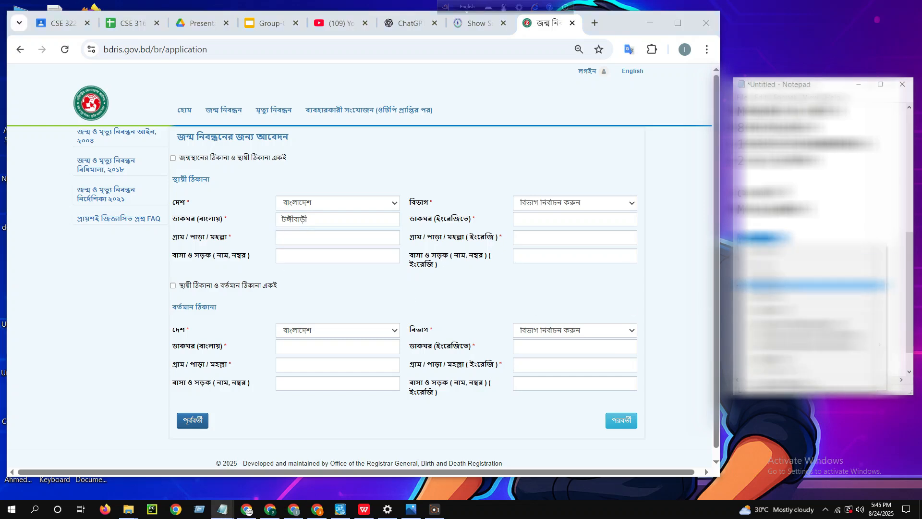
{"action": "left_click", "coordinate": [763, 274]}
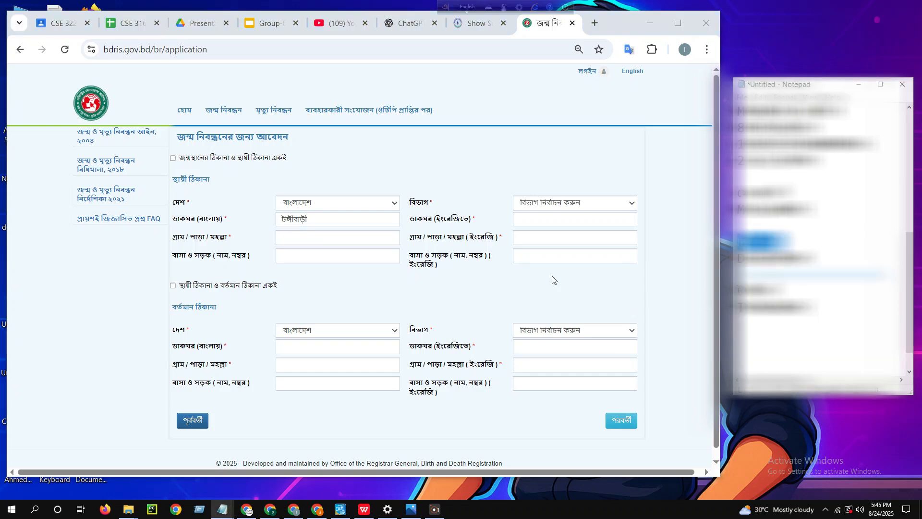
{"action": "left_click", "coordinate": [321, 239]}
{"action": "right_click", "coordinate": [321, 239]}
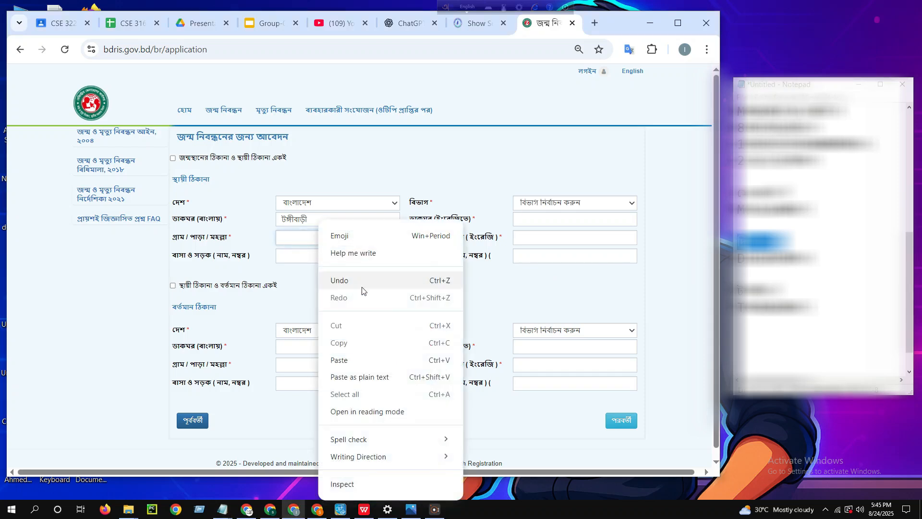
{"action": "left_click", "coordinate": [345, 362]}
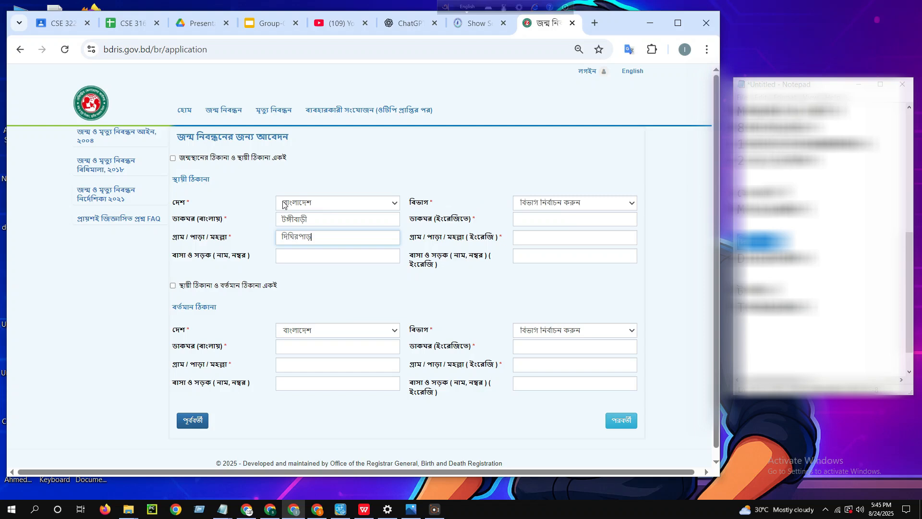
- Set the permanent address's division to ঢাকা বিভাগ and its district to মুন্সিগঞ্জ
{"action": "left_click", "coordinate": [533, 205]}
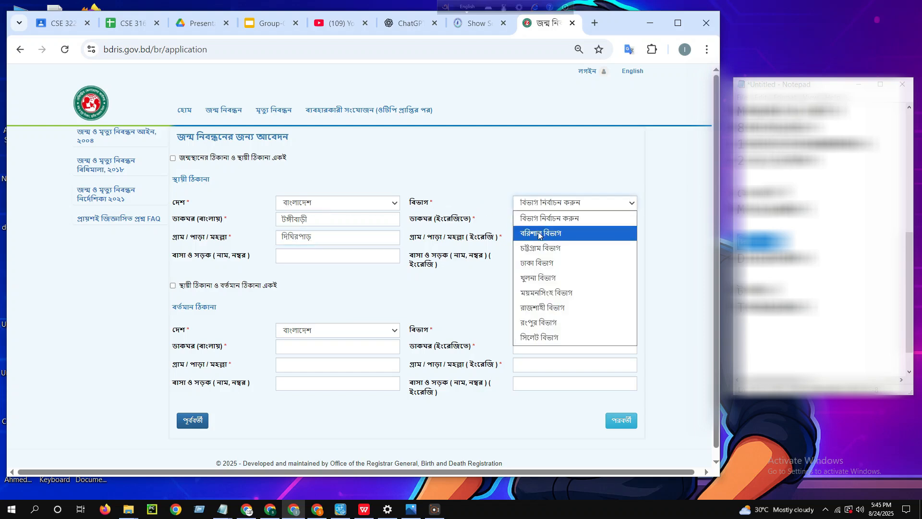
{"action": "left_click", "coordinate": [529, 263]}
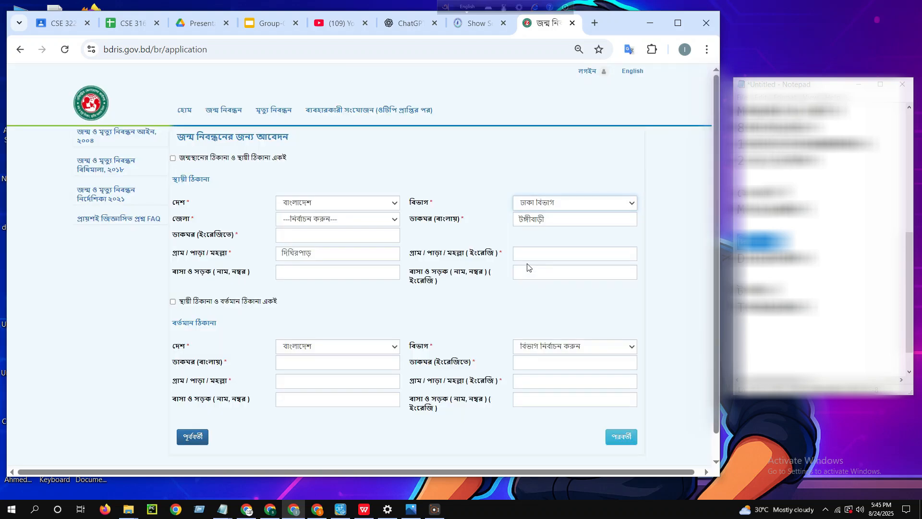
{"action": "left_click", "coordinate": [328, 222]}
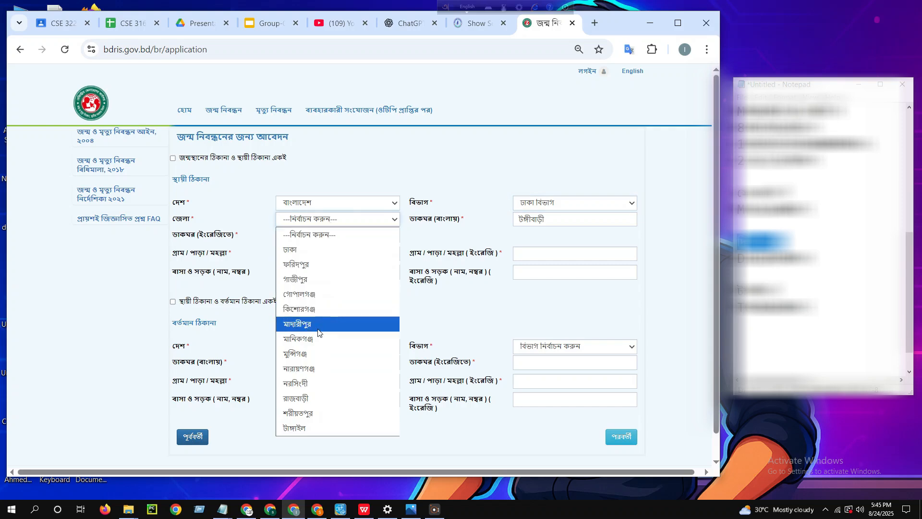
{"action": "left_click", "coordinate": [317, 353]}
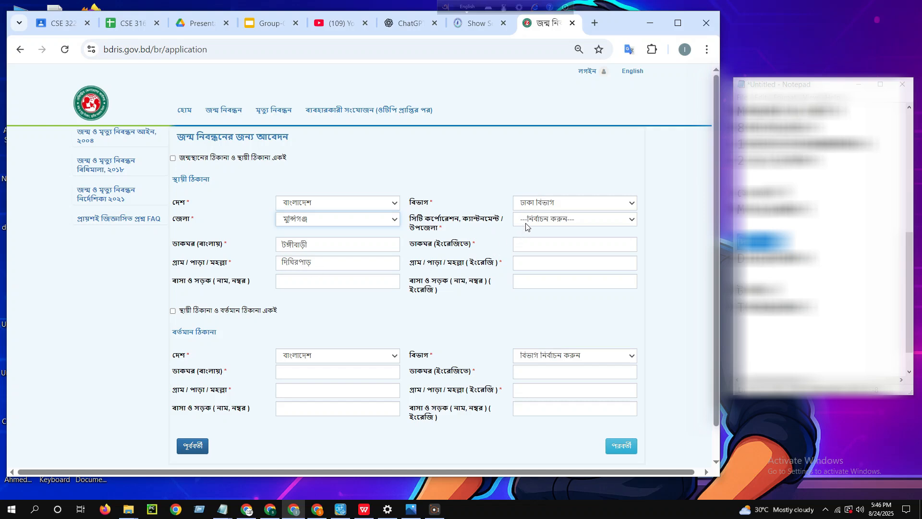
- Select the applicant's upazila and union for the permanent address
{"action": "left_click", "coordinate": [537, 220]}
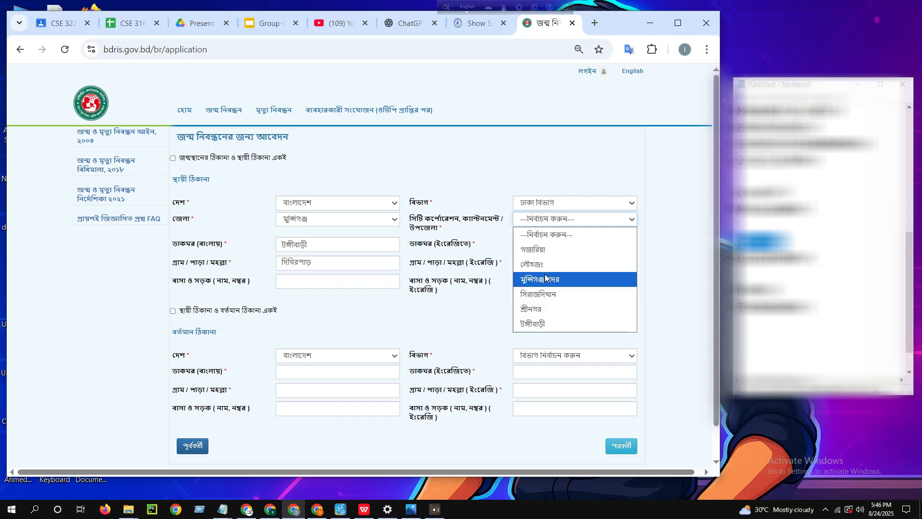
{"action": "left_click", "coordinate": [541, 324]}
{"action": "left_click", "coordinate": [332, 245]}
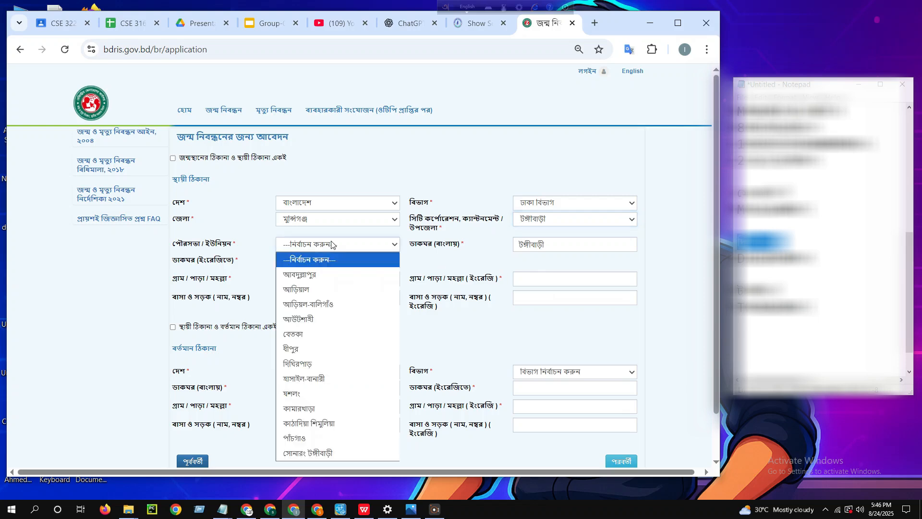
{"action": "left_click", "coordinate": [334, 361]}
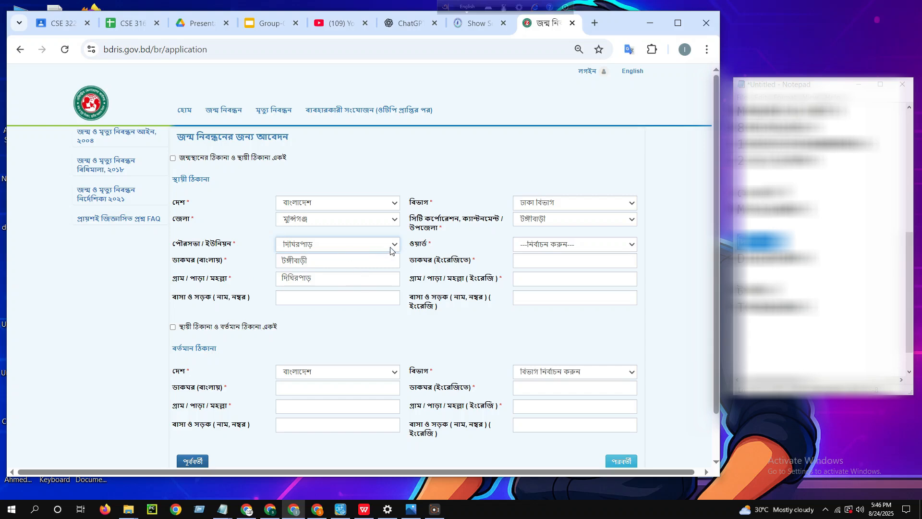
- Choose the applicant's ward number for the permanent address
{"action": "left_click", "coordinate": [536, 247]}
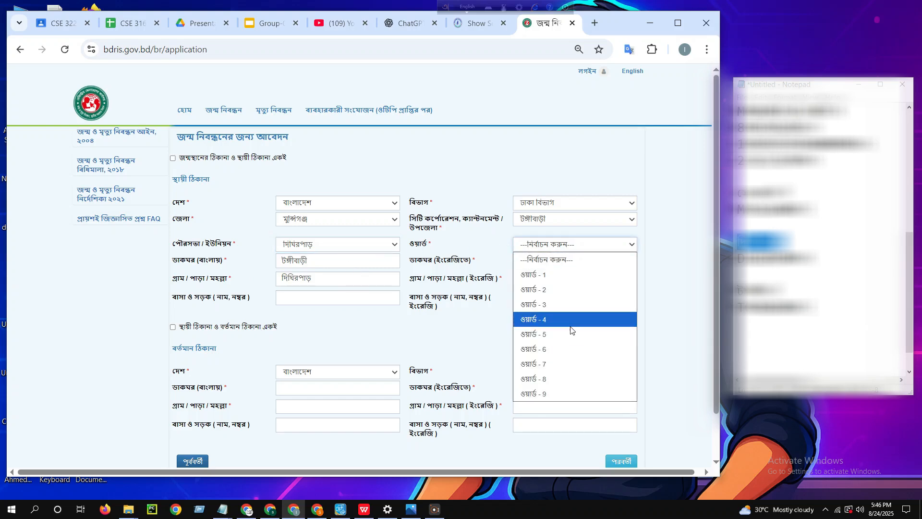
{"action": "scroll", "coordinate": [571, 375], "scroll_direction": "down", "scroll_amount": 1}
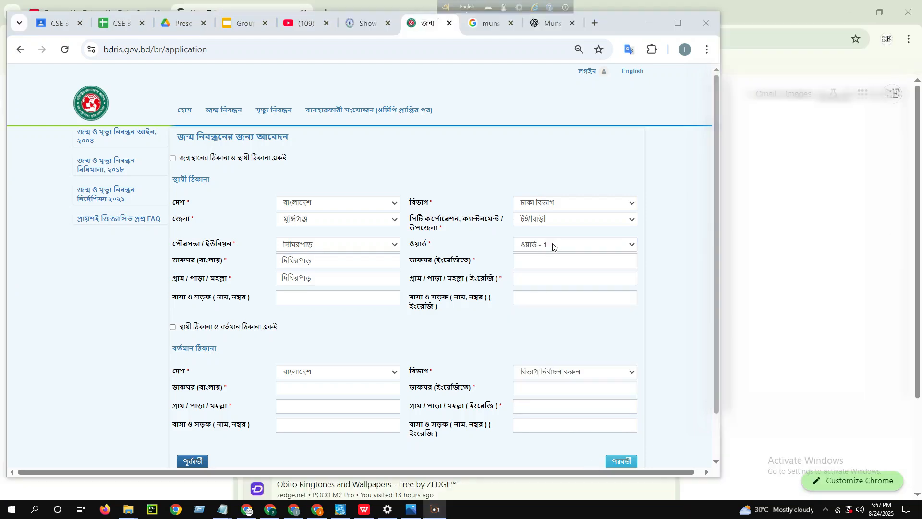
{"action": "left_click", "coordinate": [564, 246]}
{"action": "left_click", "coordinate": [562, 305]}
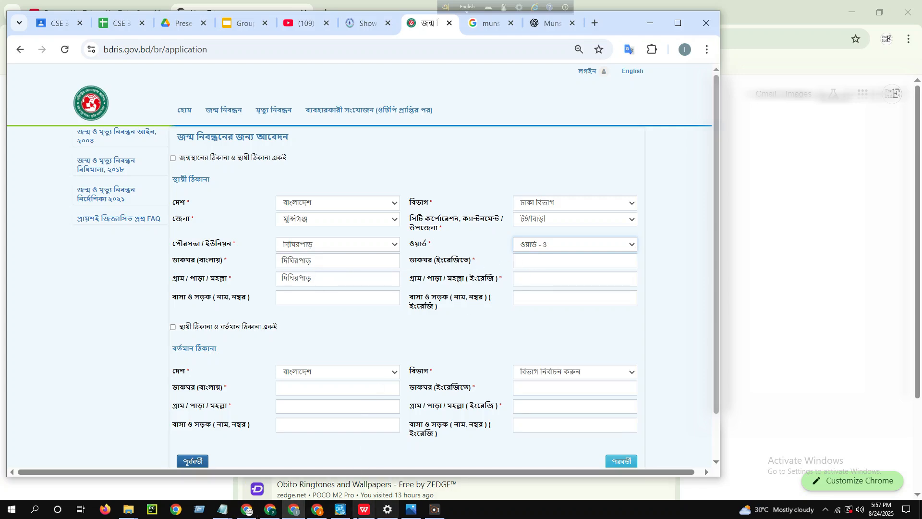
- Copy the English place name from Notepad into the permanent address's English post office and English village fields
{"action": "left_click", "coordinate": [224, 511]}
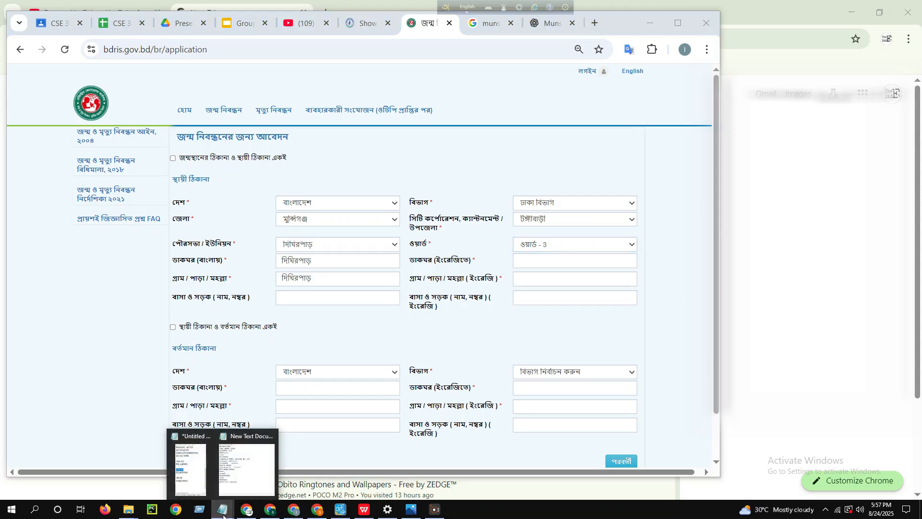
{"action": "left_click", "coordinate": [192, 467]}
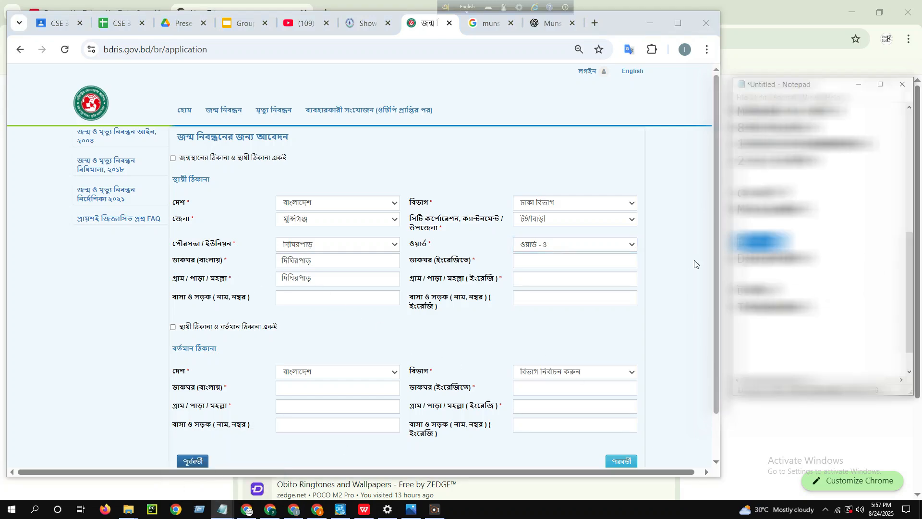
{"action": "left_click_drag", "start_coordinate": [819, 259], "coordinate": [737, 259]}
{"action": "right_click", "coordinate": [755, 264]}
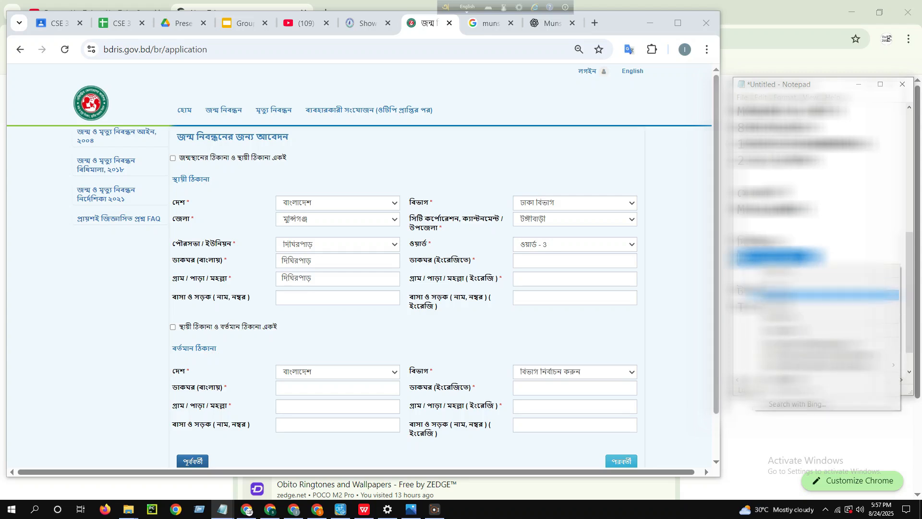
{"action": "left_click", "coordinate": [816, 294]}
{"action": "left_click", "coordinate": [535, 261]}
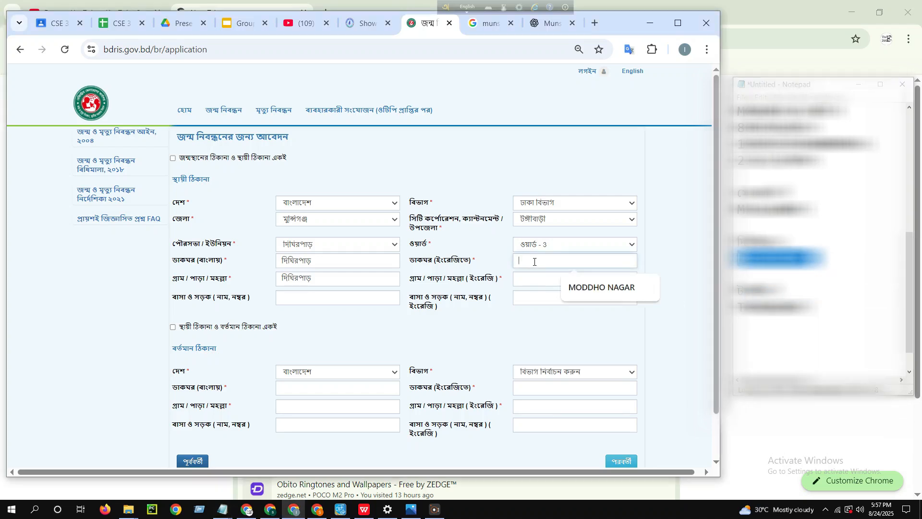
{"action": "right_click", "coordinate": [546, 269]}
{"action": "left_click", "coordinate": [562, 359]}
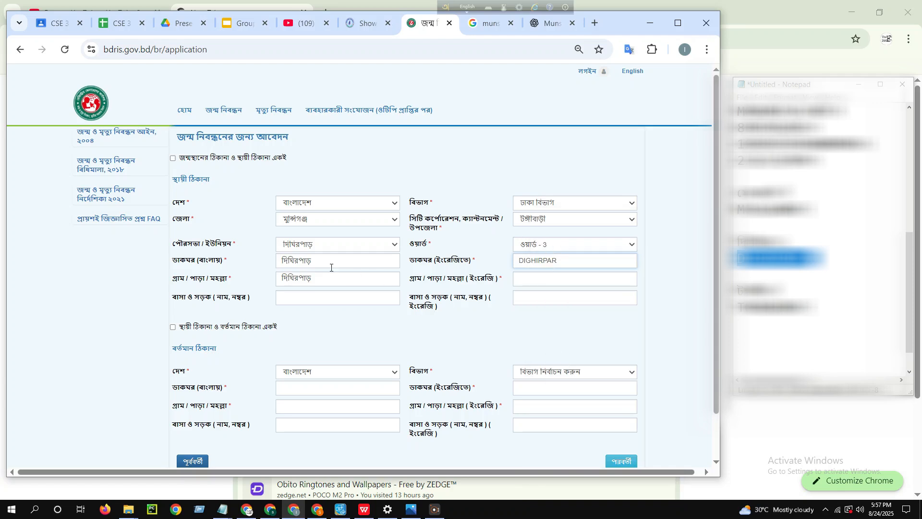
{"action": "right_click", "coordinate": [529, 280]}
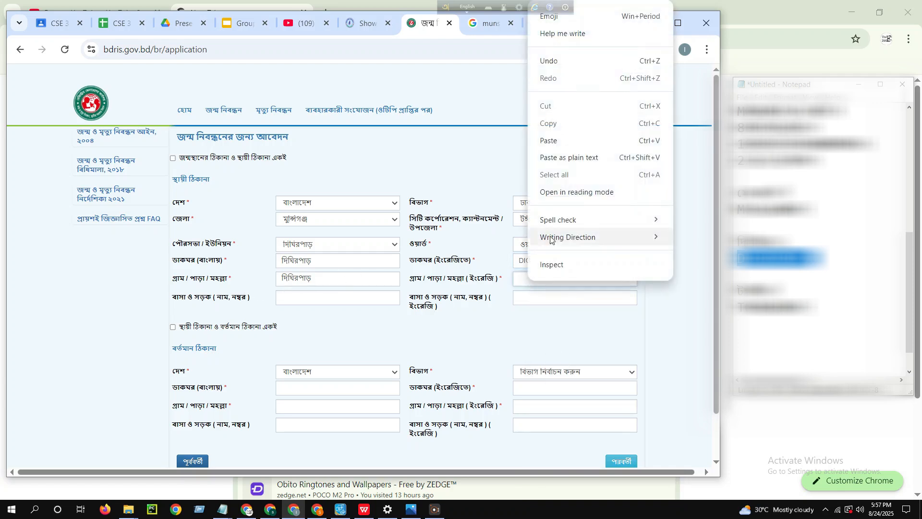
{"action": "left_click", "coordinate": [583, 138]}
- Set the present address's country to বাংলাদেশ and its division to ঢাকা বিভাগ
{"action": "scroll", "coordinate": [376, 385], "scroll_direction": "down", "scroll_amount": 1}
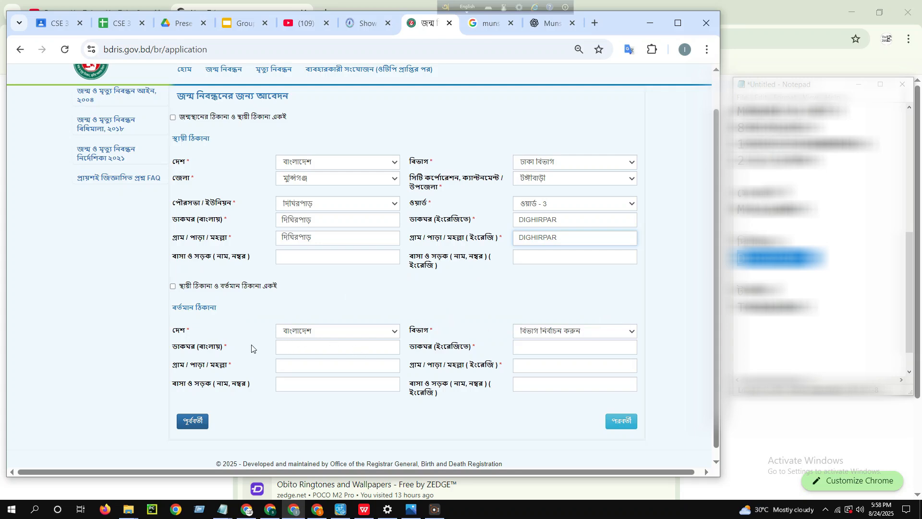
{"action": "scroll", "coordinate": [251, 348], "scroll_direction": "down", "scroll_amount": 1}
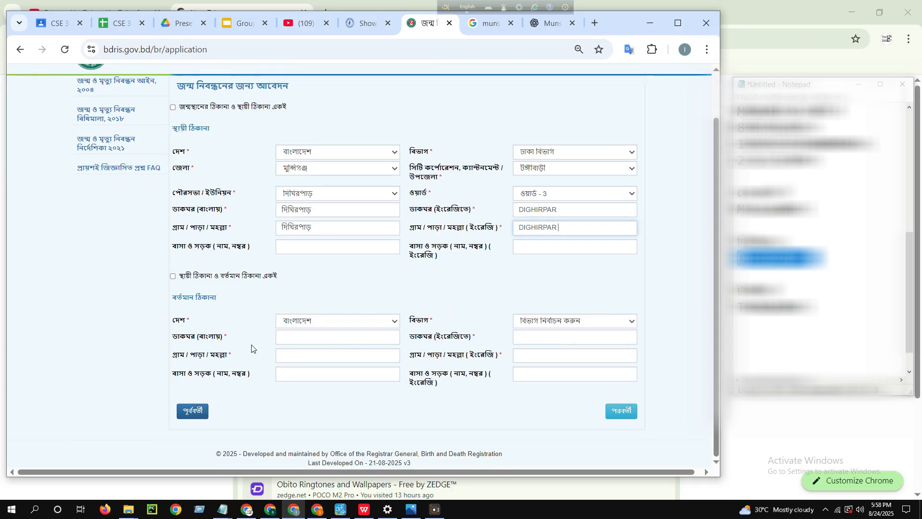
{"action": "left_click", "coordinate": [314, 320]}
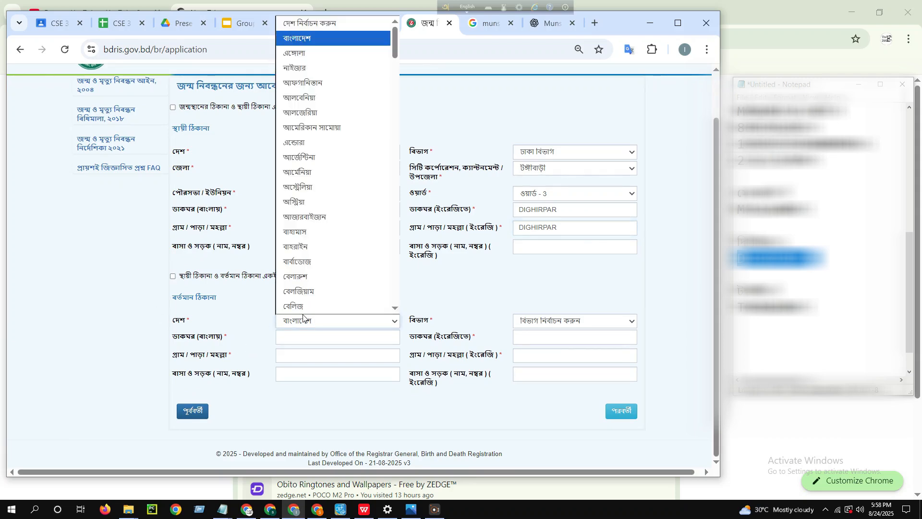
{"action": "left_click", "coordinate": [317, 40]}
{"action": "left_click", "coordinate": [525, 322]}
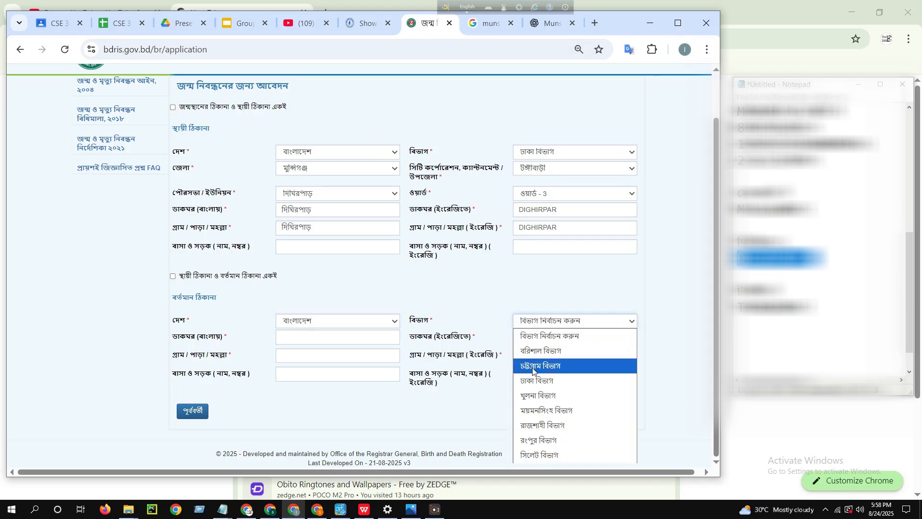
{"action": "left_click", "coordinate": [526, 377]}
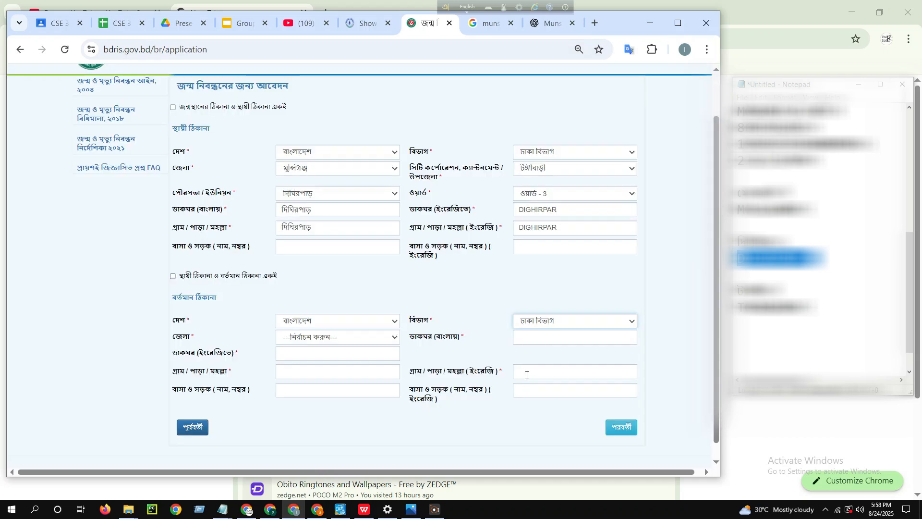
- Set the present address's district to গাজীপুর and select the applicant's city corporation
{"action": "left_click", "coordinate": [301, 338]}
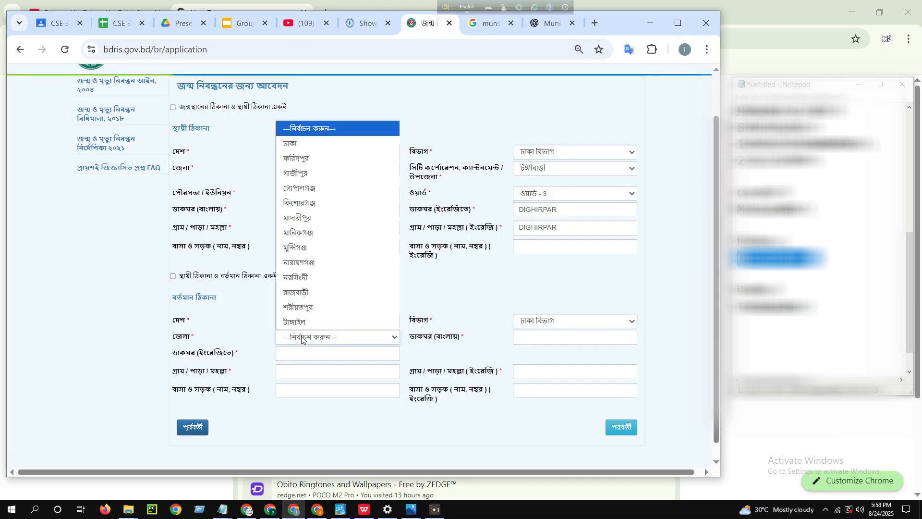
{"action": "left_click", "coordinate": [302, 174]}
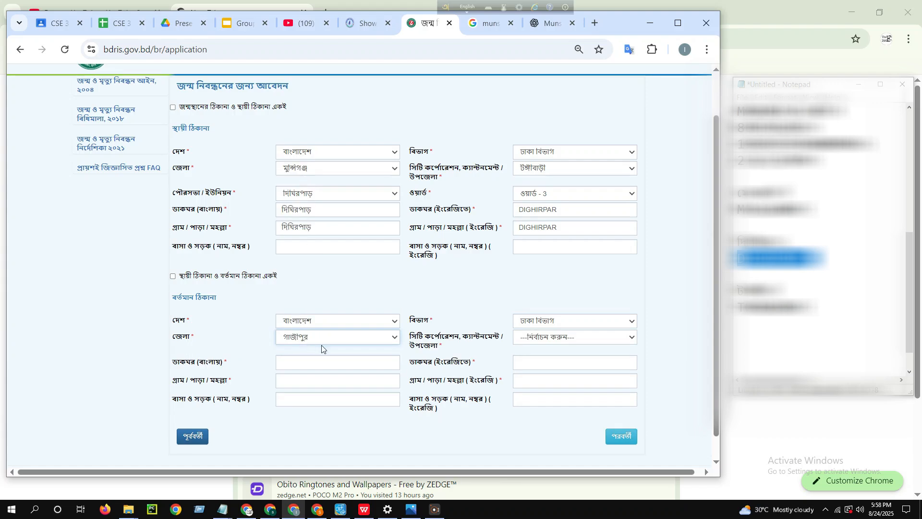
{"action": "left_click", "coordinate": [539, 339]}
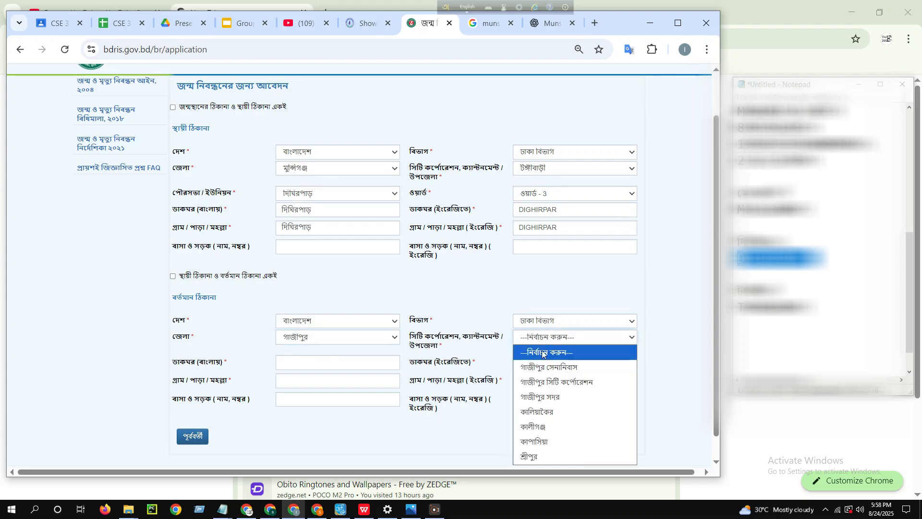
{"action": "left_click", "coordinate": [550, 383]}
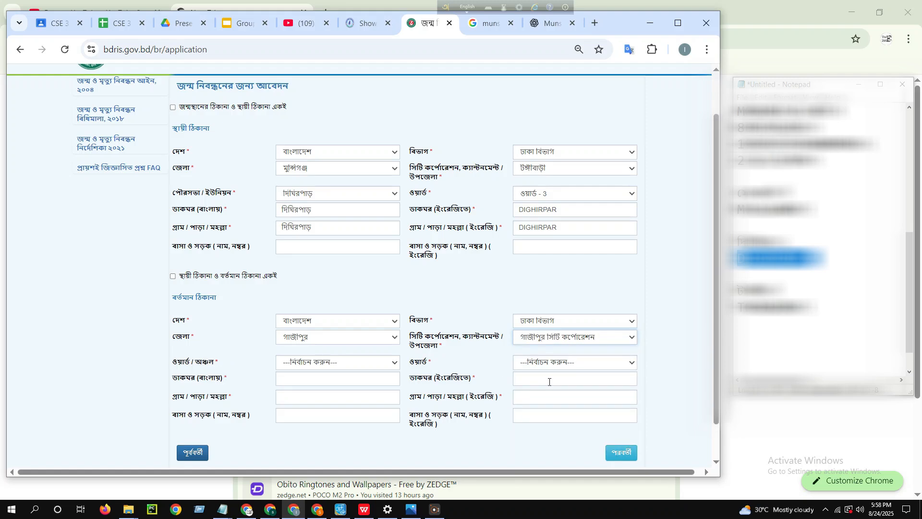
- Select the applicant's zone and ward number for the present address
{"action": "left_click", "coordinate": [350, 367]}
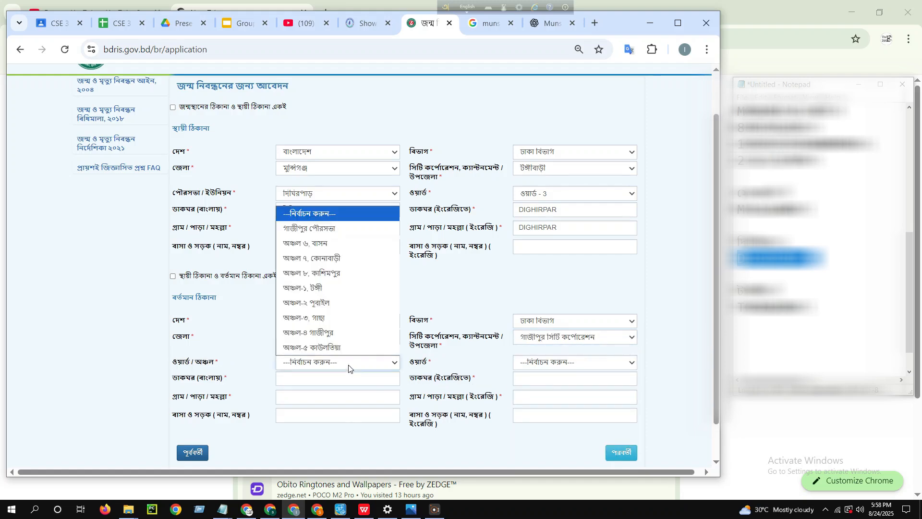
{"action": "left_click", "coordinate": [311, 289]}
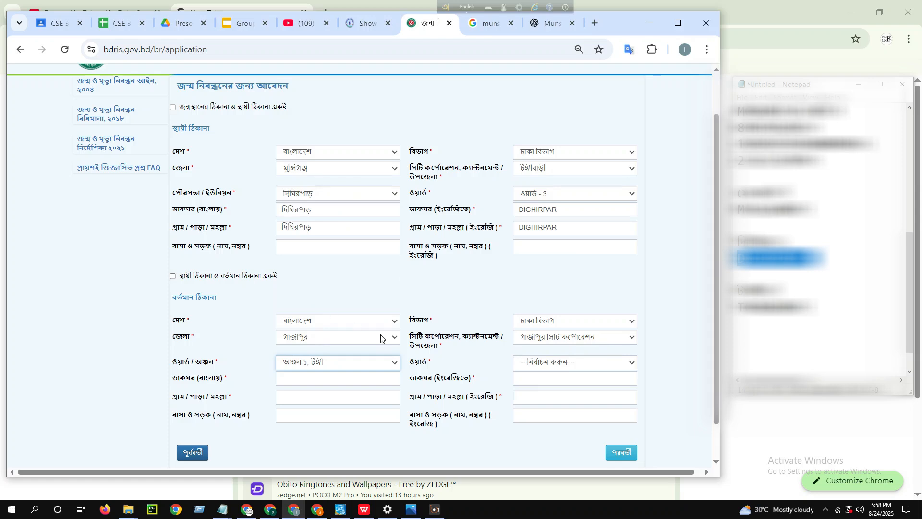
{"action": "left_click", "coordinate": [541, 364]}
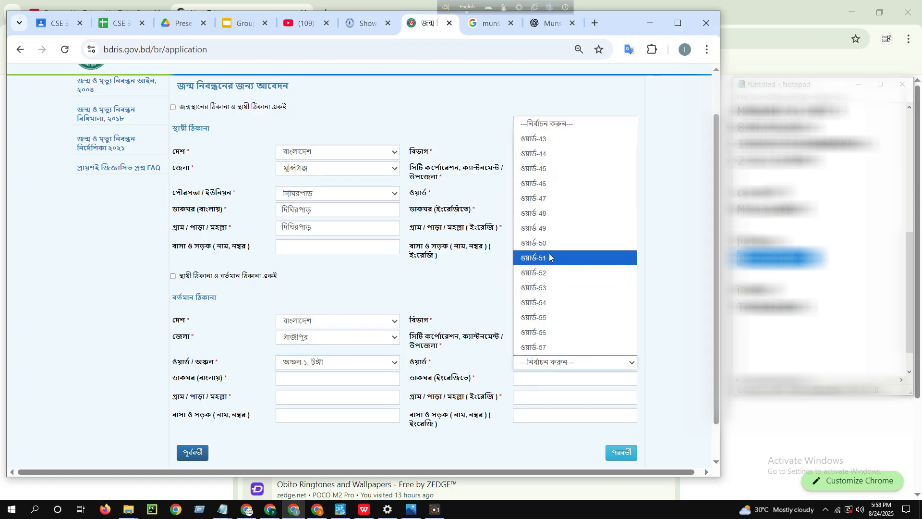
{"action": "left_click", "coordinate": [549, 213]}
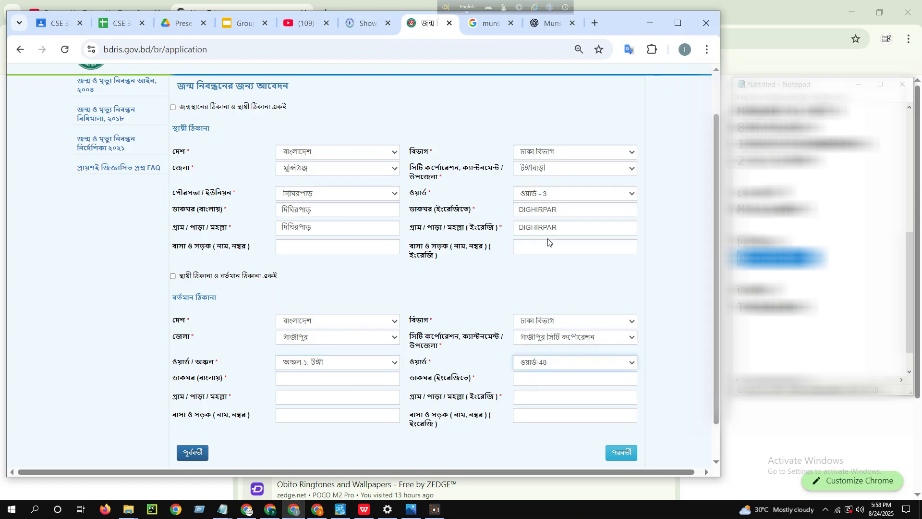
- Fill in the present address's post office in Bangla and in English with the saved autofill suggestions
{"action": "left_click", "coordinate": [322, 383]}
{"action": "left_click", "coordinate": [360, 406]}
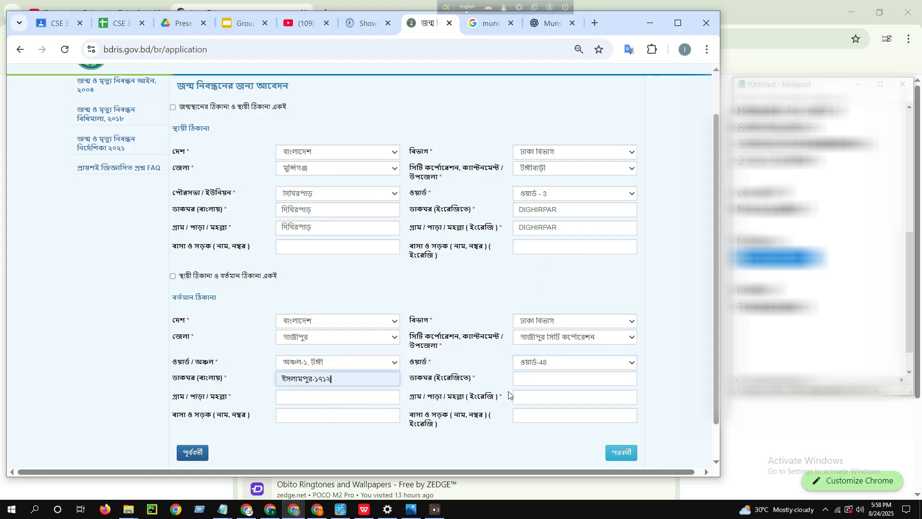
{"action": "left_click", "coordinate": [547, 379]}
{"action": "left_click", "coordinate": [578, 407]}
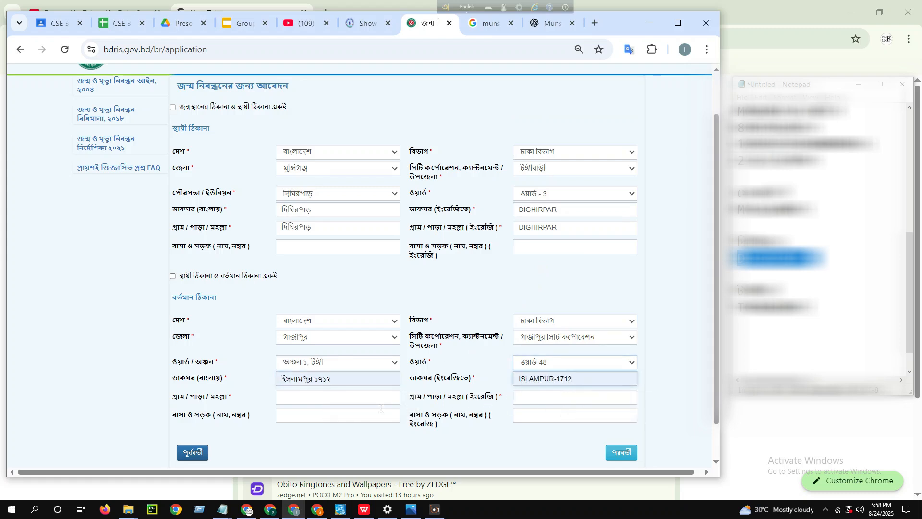
- Copy the applicant's village name in Bangla from Notepad into the present address's Bangla village field
{"action": "left_click", "coordinate": [348, 400]}
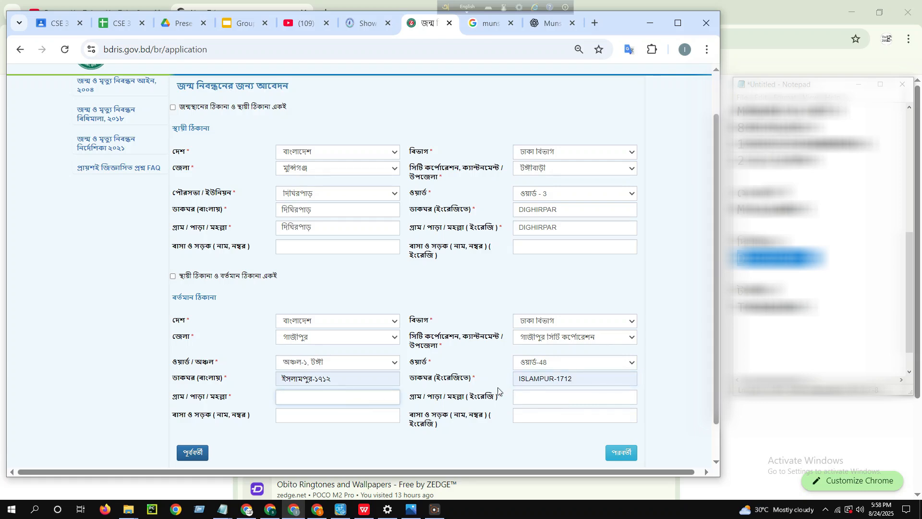
{"action": "scroll", "coordinate": [816, 240], "scroll_direction": "up", "scroll_amount": 5}
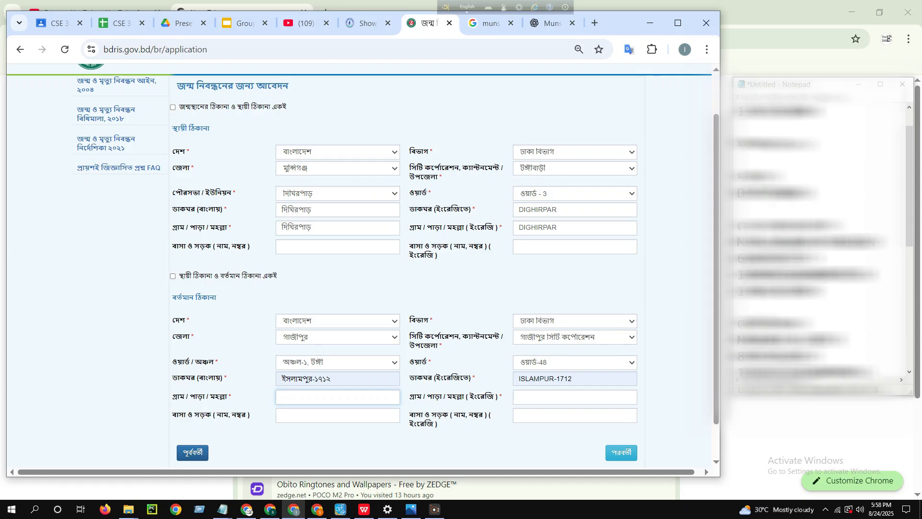
{"action": "left_click_drag", "start_coordinate": [818, 193], "coordinate": [739, 177]}
{"action": "right_click", "coordinate": [750, 178]}
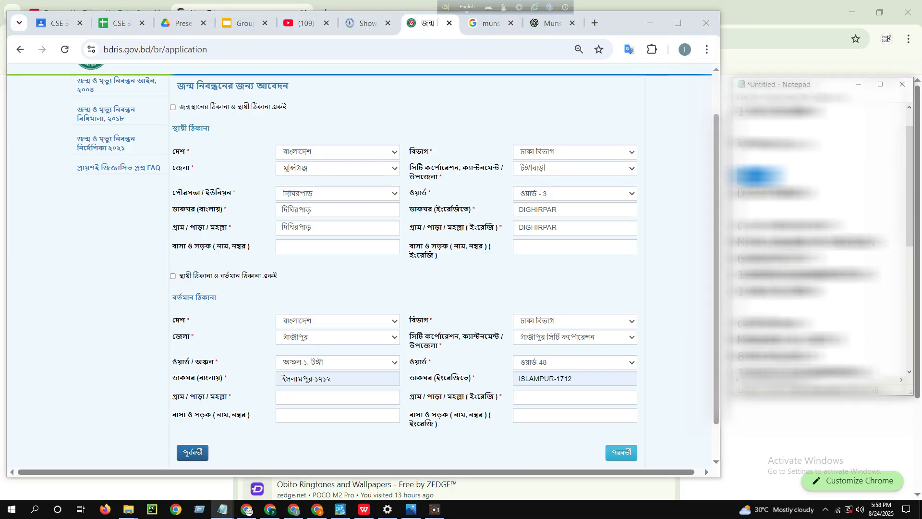
{"action": "left_click", "coordinate": [778, 209]}
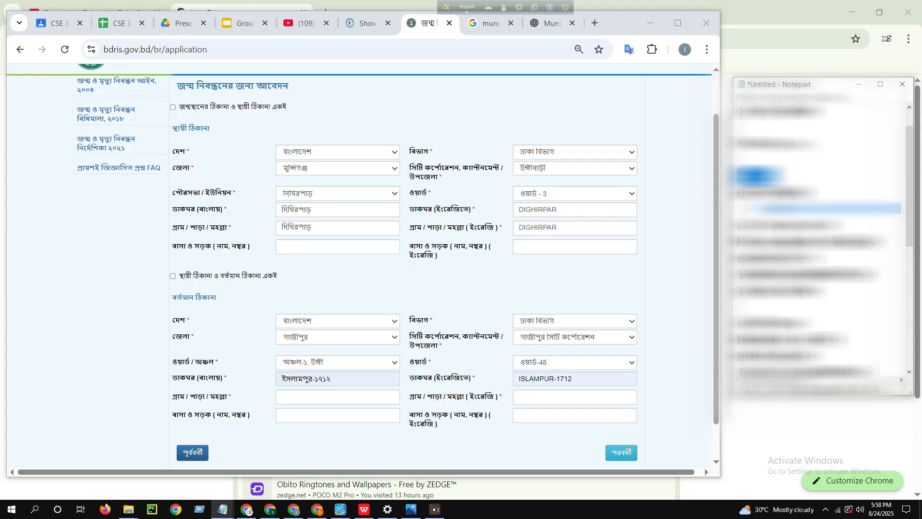
{"action": "left_click", "coordinate": [363, 403]}
{"action": "right_click", "coordinate": [363, 403]}
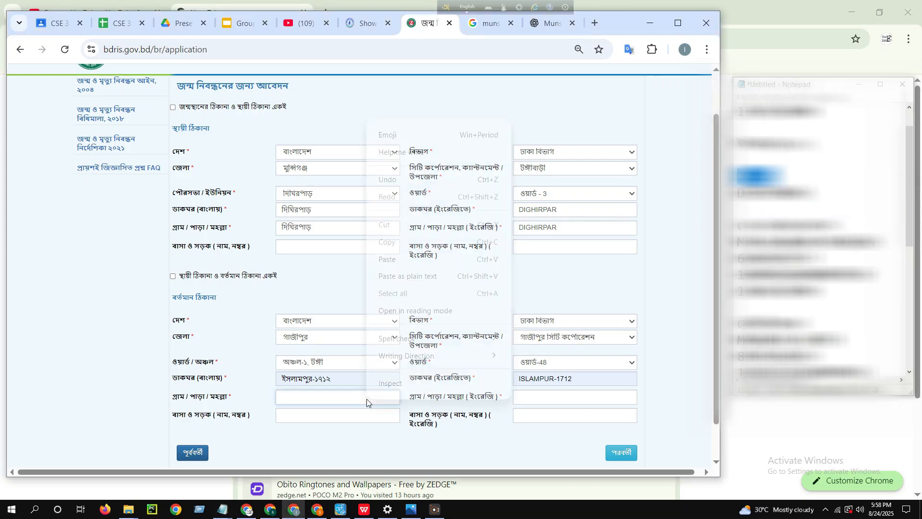
{"action": "left_click", "coordinate": [399, 272]}
- Copy the village name in English from Notepad into the present address and continue to the next page of the application
{"action": "left_click_drag", "start_coordinate": [813, 193], "coordinate": [737, 194]}
{"action": "right_click", "coordinate": [754, 196]}
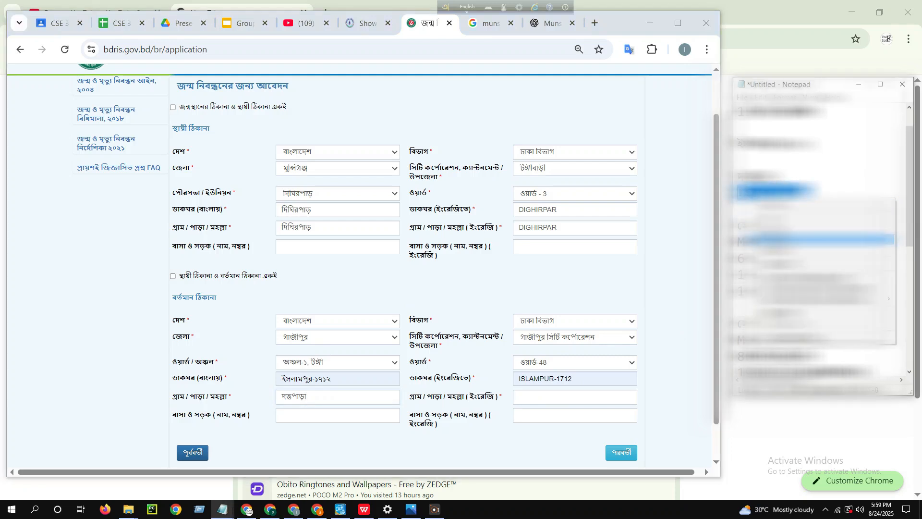
{"action": "left_click", "coordinate": [769, 229]}
{"action": "left_click", "coordinate": [520, 397]}
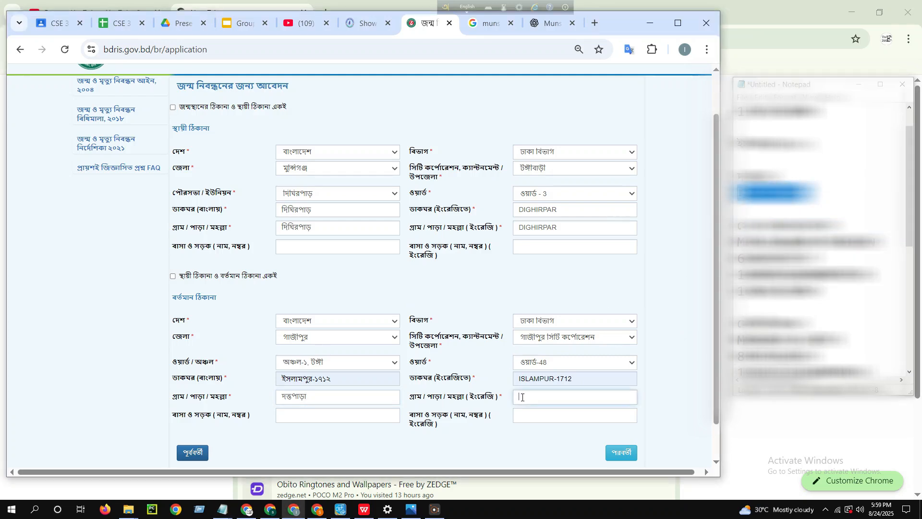
{"action": "right_click", "coordinate": [521, 397]}
{"action": "left_click", "coordinate": [563, 259]}
{"action": "scroll", "coordinate": [355, 317], "scroll_direction": "up", "scroll_amount": 1}
{"action": "scroll", "coordinate": [375, 315], "scroll_direction": "down", "scroll_amount": 2}
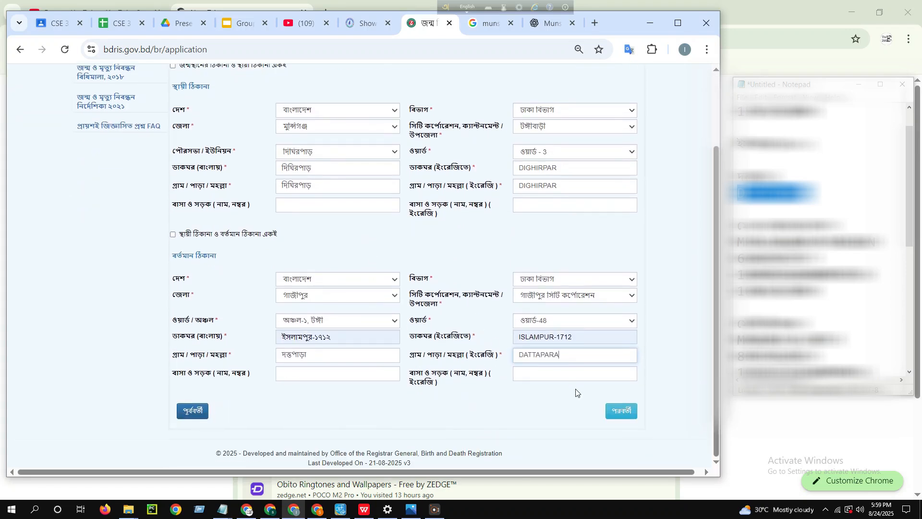
{"action": "left_click", "coordinate": [612, 412]}
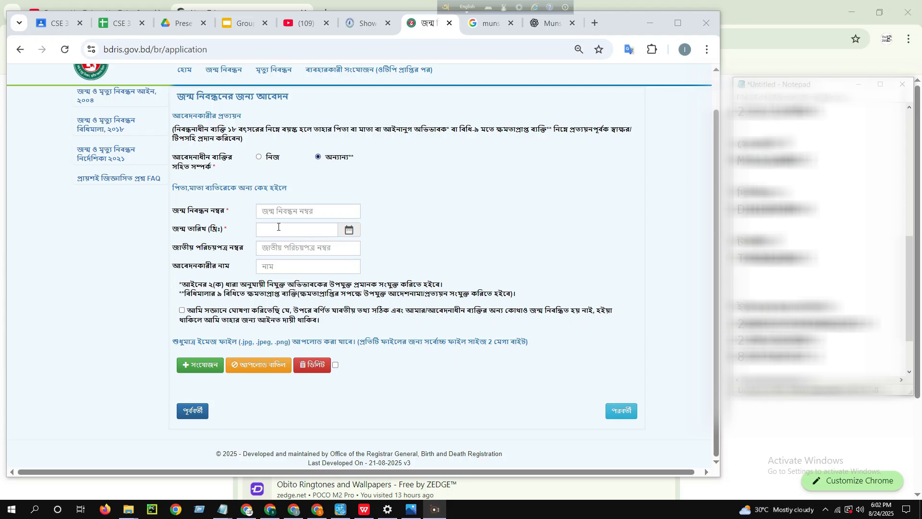
- Copy the applicant's birth registration number from Notepad into the জন্ম নিবন্ধন নম্বর field
{"action": "left_click_drag", "start_coordinate": [871, 324], "coordinate": [736, 323]}
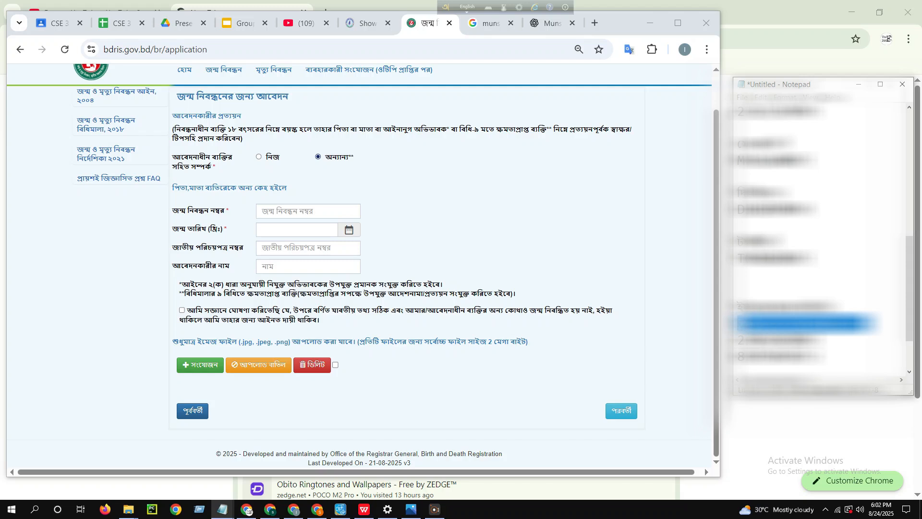
{"action": "right_click", "coordinate": [753, 322]}
{"action": "left_click", "coordinate": [773, 356]}
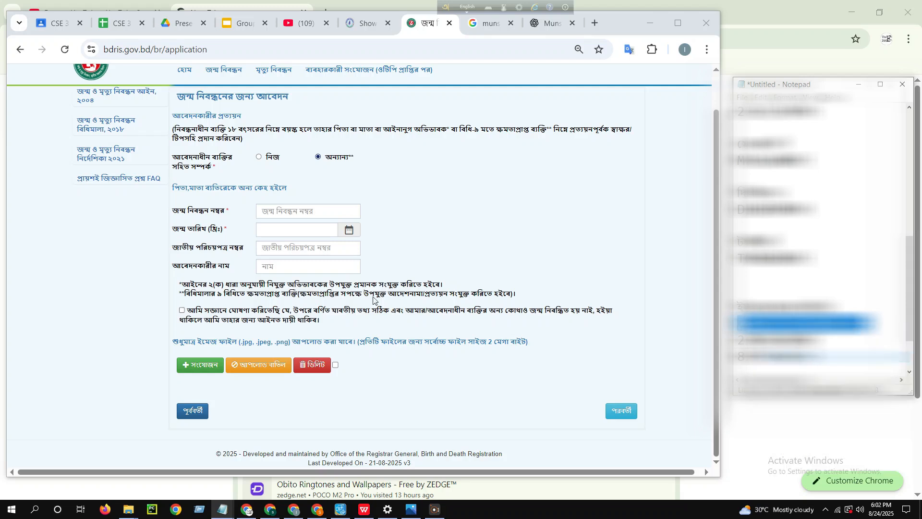
{"action": "right_click", "coordinate": [284, 211]}
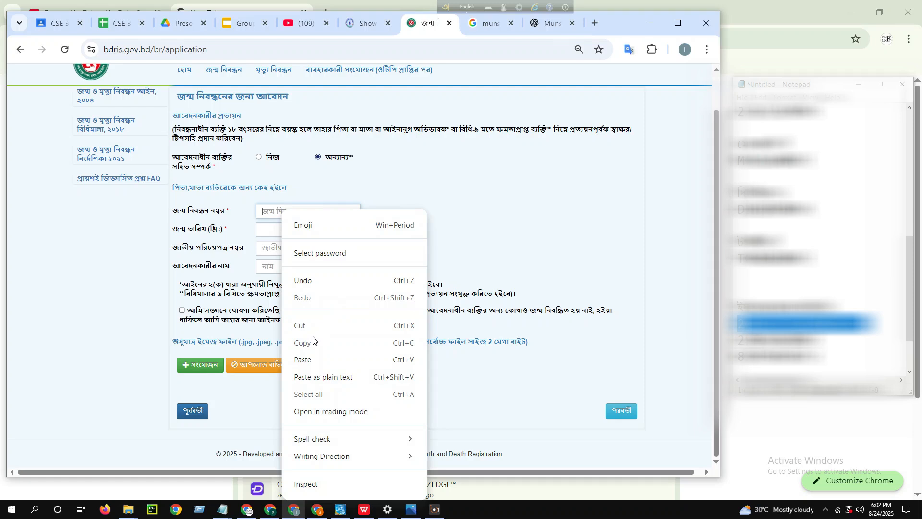
{"action": "left_click", "coordinate": [313, 359]}
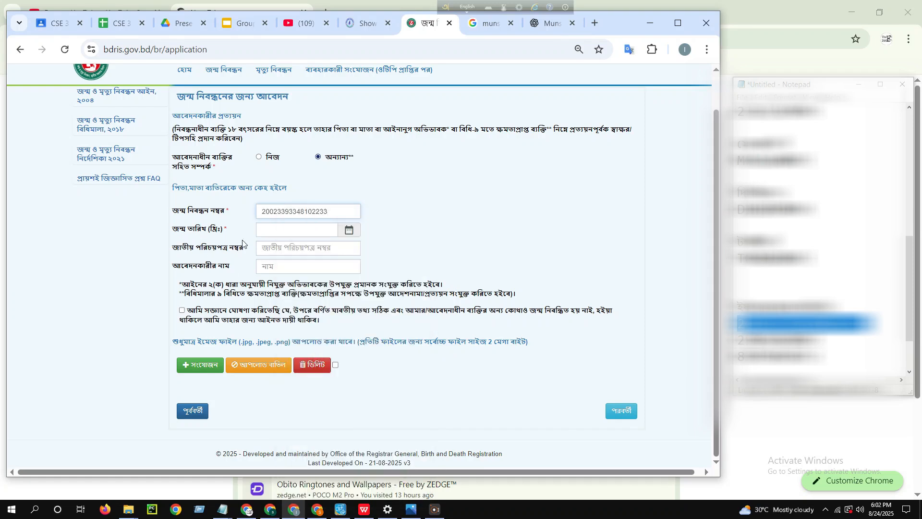
- Copy the applicant's date of birth from Notepad into the জন্ম তারিখ field
{"action": "left_click_drag", "start_coordinate": [815, 340], "coordinate": [736, 341]}
{"action": "right_click", "coordinate": [752, 345]}
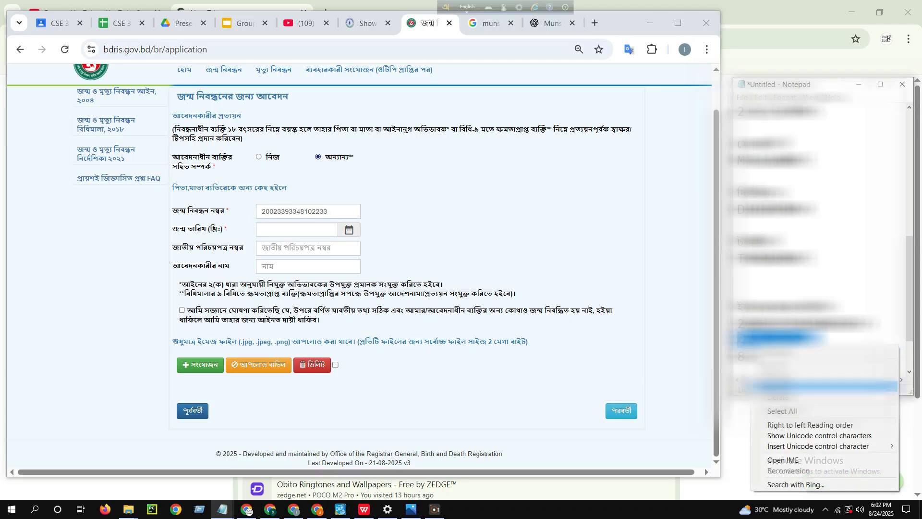
{"action": "left_click", "coordinate": [780, 375]}
{"action": "right_click", "coordinate": [274, 232]}
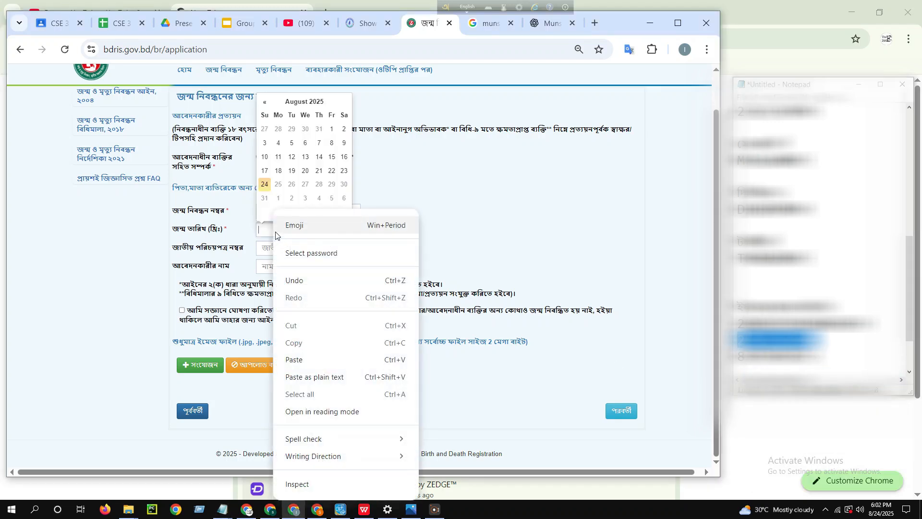
{"action": "left_click", "coordinate": [310, 359]}
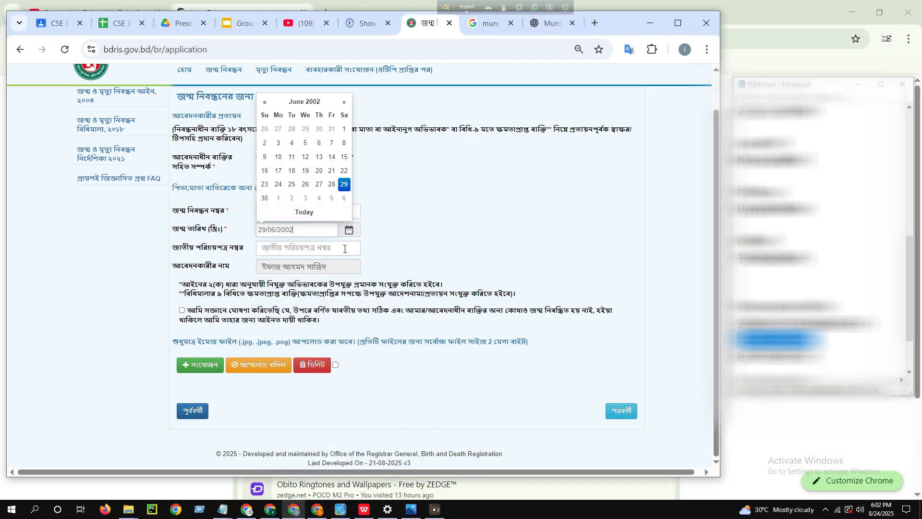
- Copy the applicant's national ID number from Notepad into the জাতীয় পরিচয়পত্র নম্বর field
{"action": "left_click", "coordinate": [297, 248]}
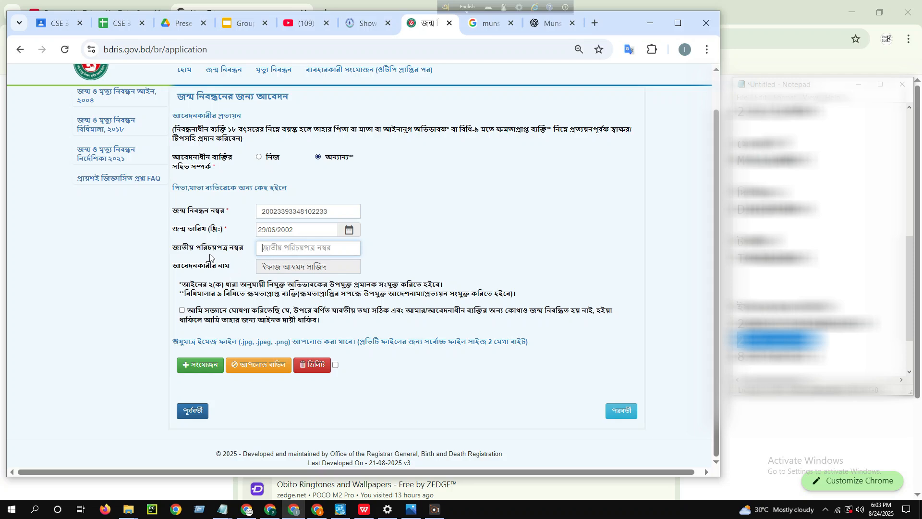
{"action": "left_click_drag", "start_coordinate": [818, 356], "coordinate": [738, 357]}
{"action": "right_click", "coordinate": [760, 359]}
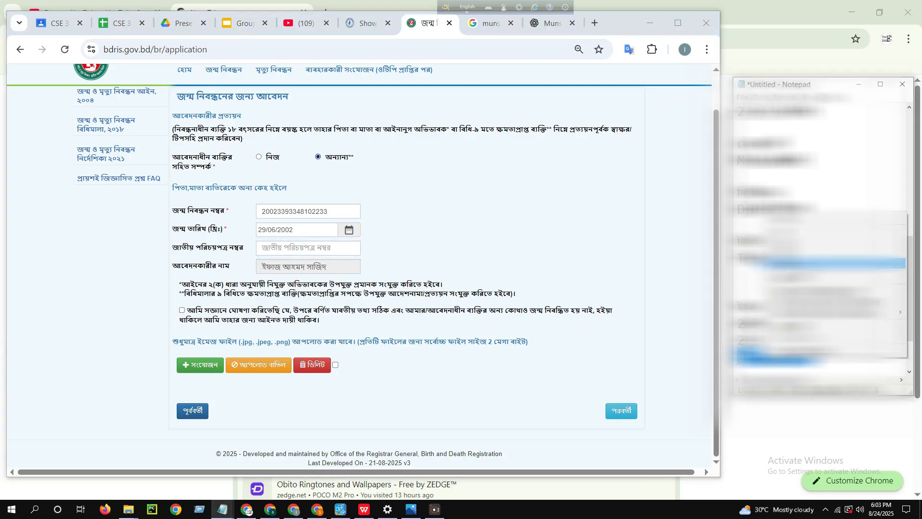
{"action": "left_click", "coordinate": [816, 241]}
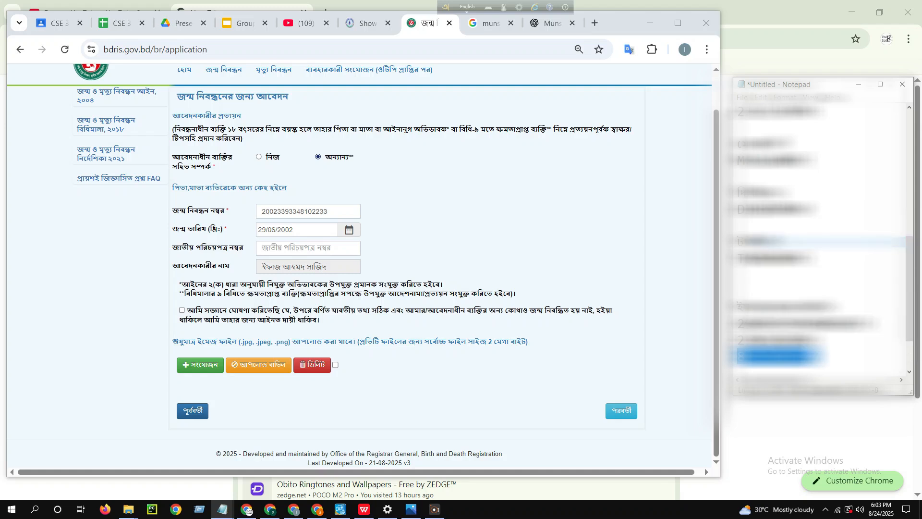
{"action": "left_click", "coordinate": [266, 247]}
{"action": "right_click", "coordinate": [267, 247]}
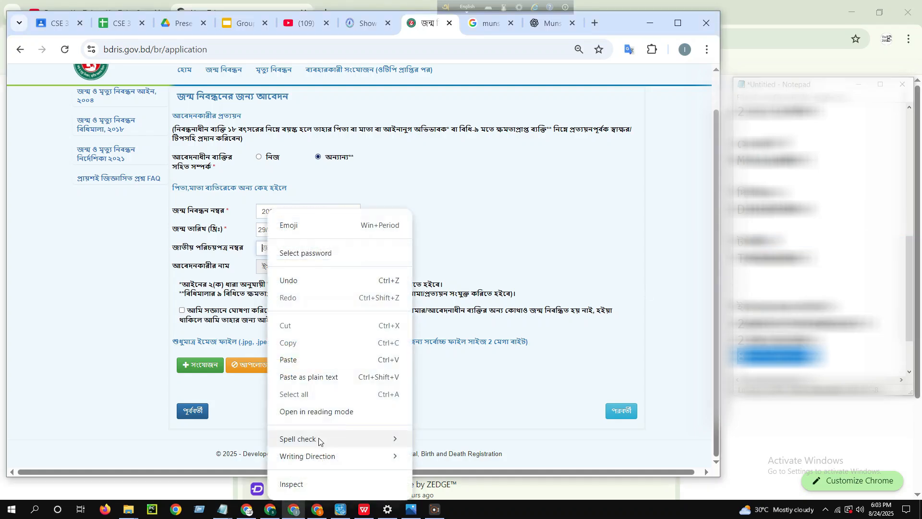
{"action": "left_click", "coordinate": [298, 360]}
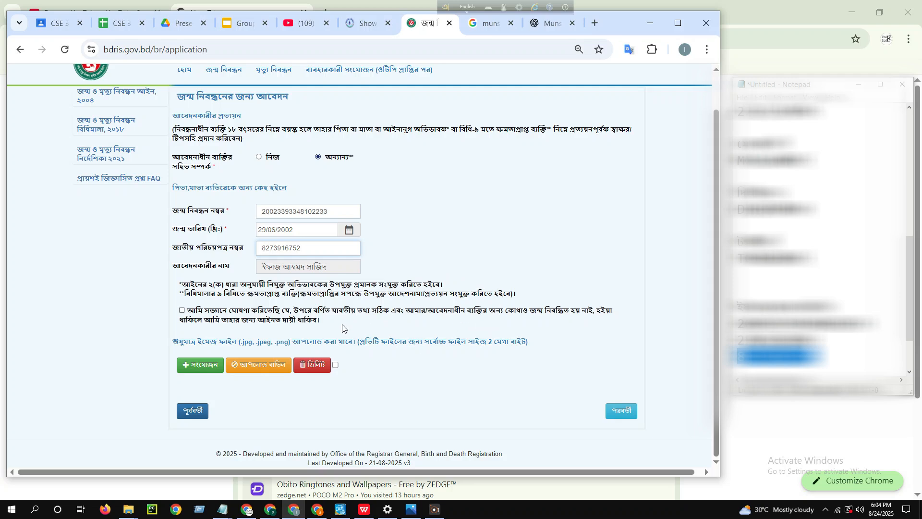
- Accept the applicant's declaration and attach IMG-20250824-WA0001.jpg from the Downloads folder
{"action": "left_click", "coordinate": [182, 311]}
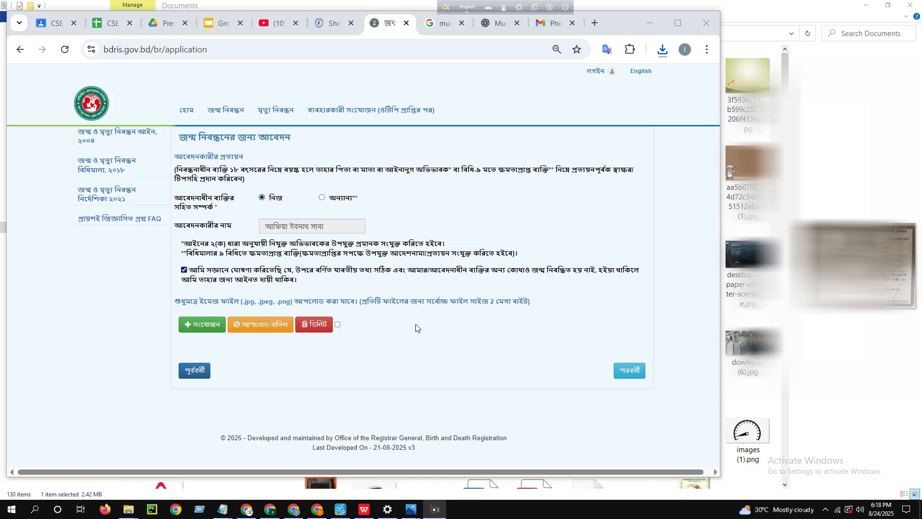
{"action": "left_click", "coordinate": [211, 324]}
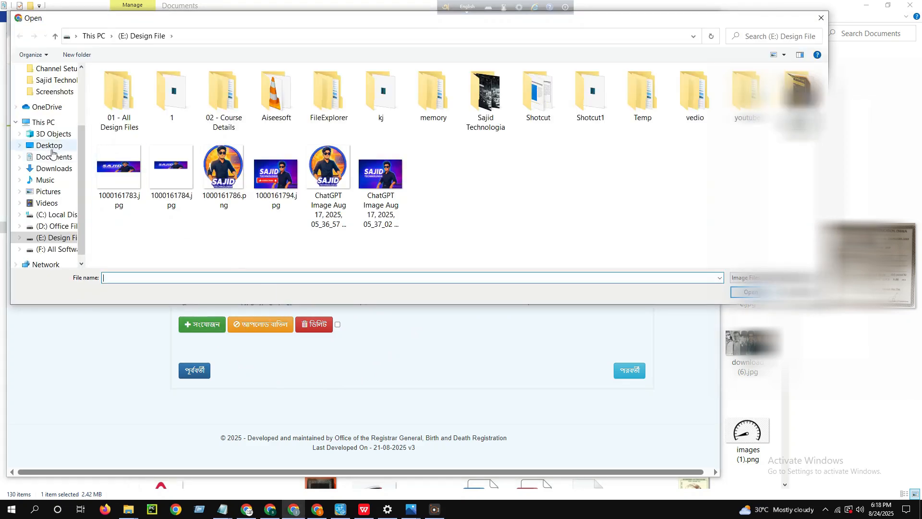
{"action": "left_click", "coordinate": [52, 169]}
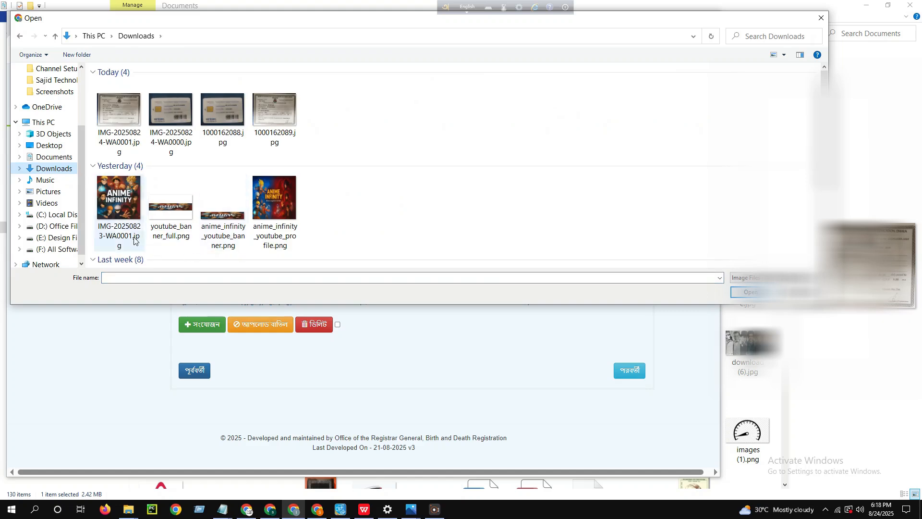
{"action": "left_click", "coordinate": [117, 126]}
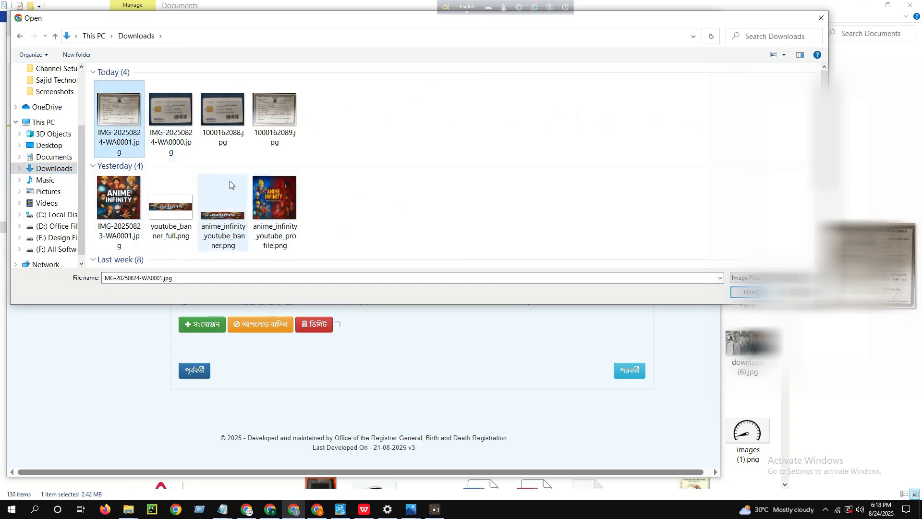
{"action": "left_click", "coordinate": [751, 292]}
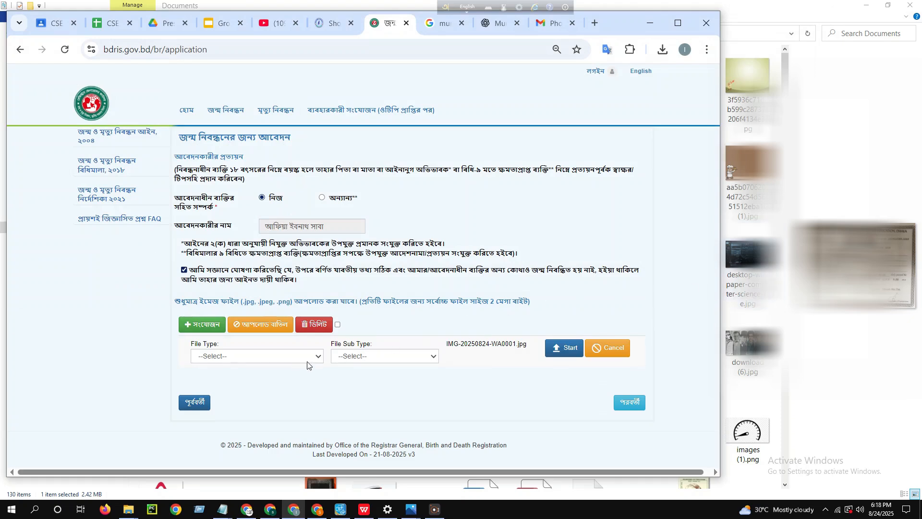
- Set the file type of IMG-20250824-WA0001.jpg to the medical or school certificate option beginning চিকিৎসক কর্তৃক প্রত্যয়ন পত্র
{"action": "left_click", "coordinate": [318, 356]}
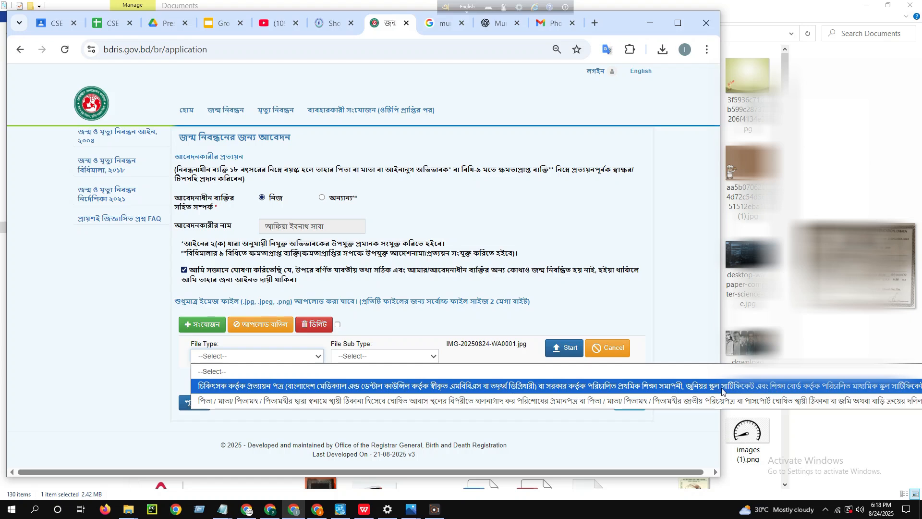
{"action": "left_click", "coordinate": [449, 386]}
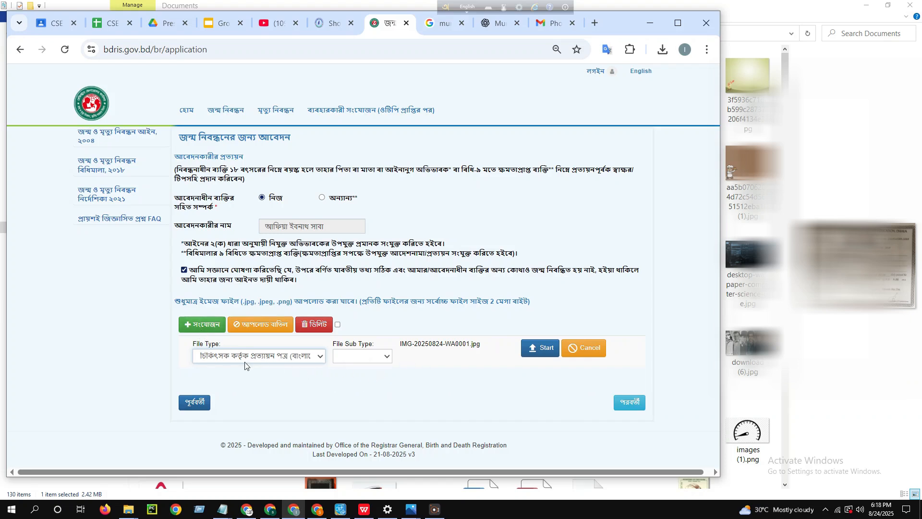
{"action": "left_click", "coordinate": [322, 359]}
{"action": "left_click", "coordinate": [322, 361]}
- Attach IMG-20250824-WA0000.jpg from Downloads and set its file type to the permanent address proof option beginning পিতা / মাতা/ পিতামহ
{"action": "left_click", "coordinate": [208, 325]}
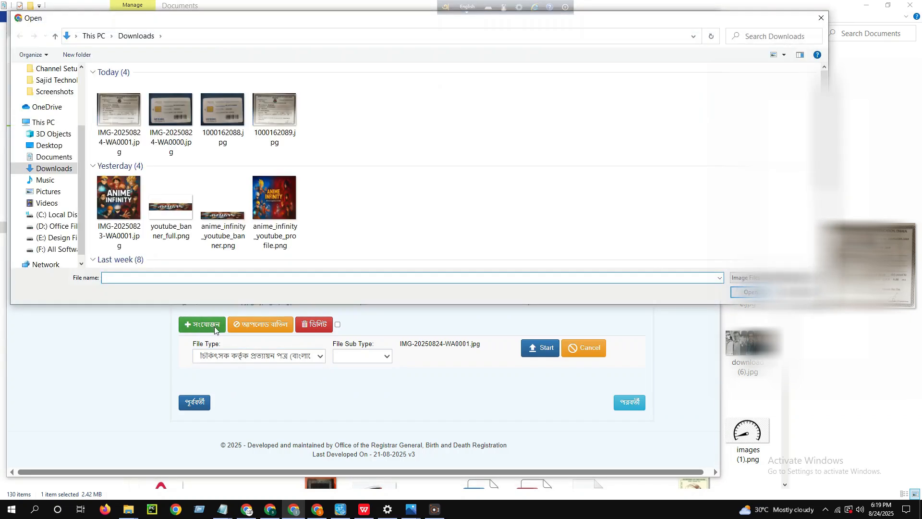
{"action": "left_click", "coordinate": [181, 125]}
{"action": "left_click", "coordinate": [747, 294]}
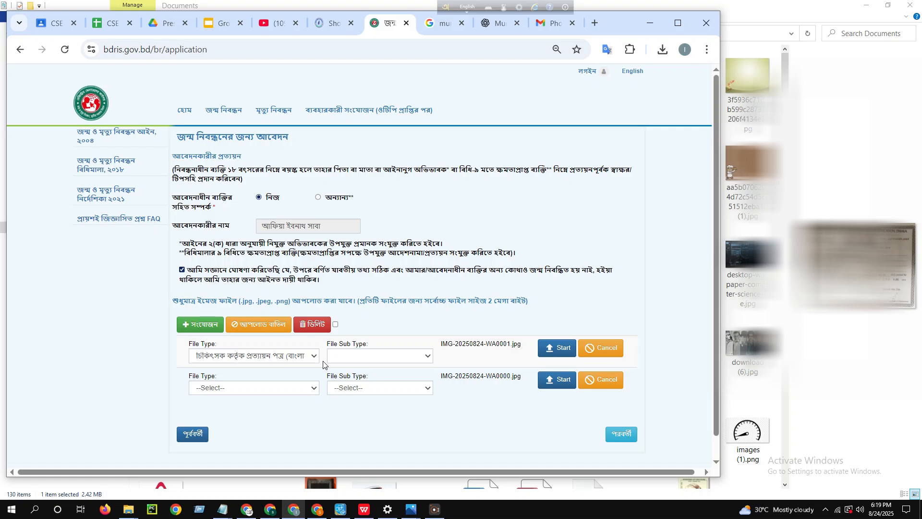
{"action": "left_click", "coordinate": [313, 389]}
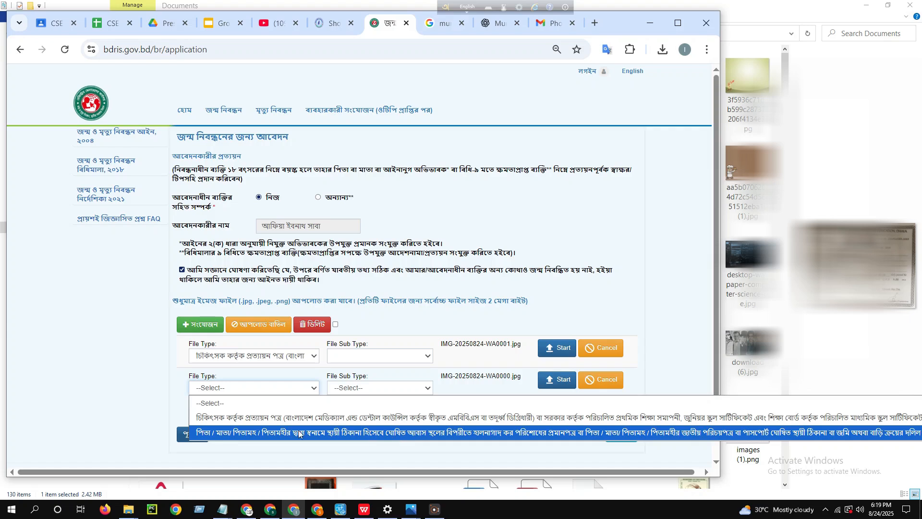
{"action": "left_click", "coordinate": [264, 432]}
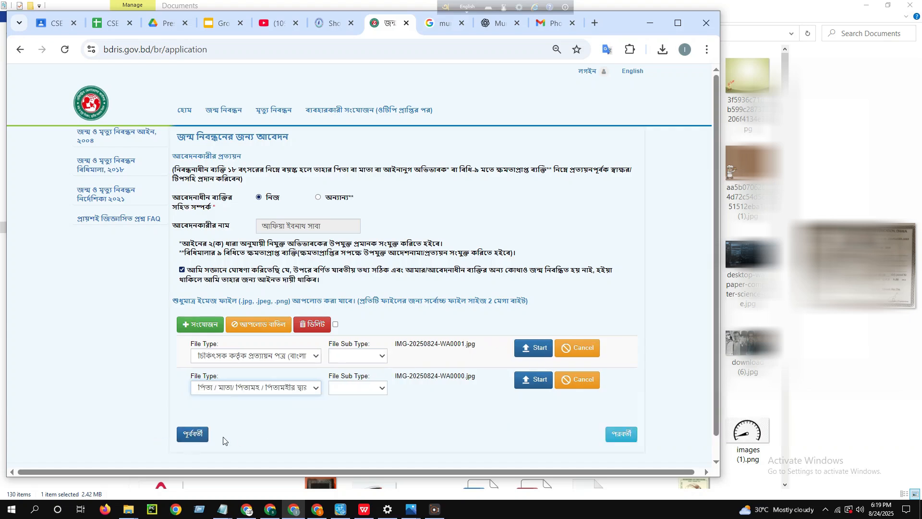
- Upload both attached images and continue to the application's review page
{"action": "left_click", "coordinate": [536, 351]}
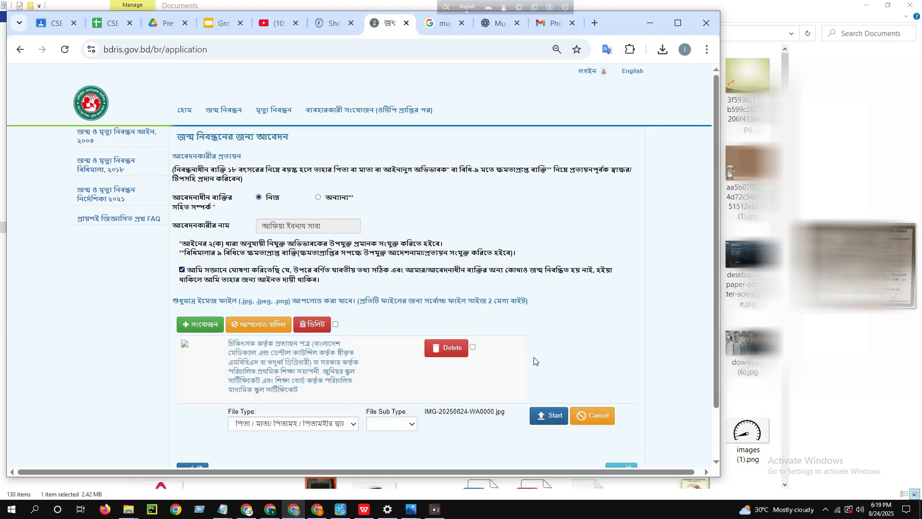
{"action": "left_click", "coordinate": [539, 416]}
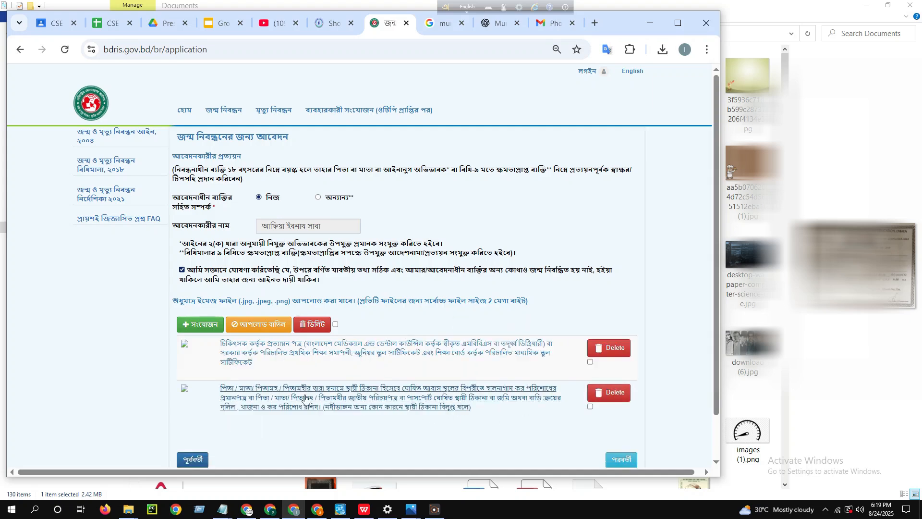
{"action": "scroll", "coordinate": [423, 398], "scroll_direction": "down", "scroll_amount": 2}
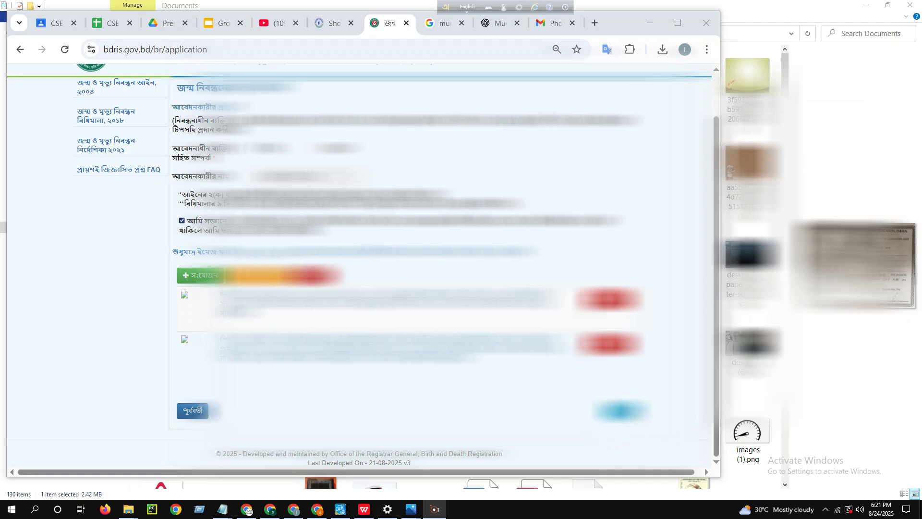
{"action": "left_click", "coordinate": [628, 412]}
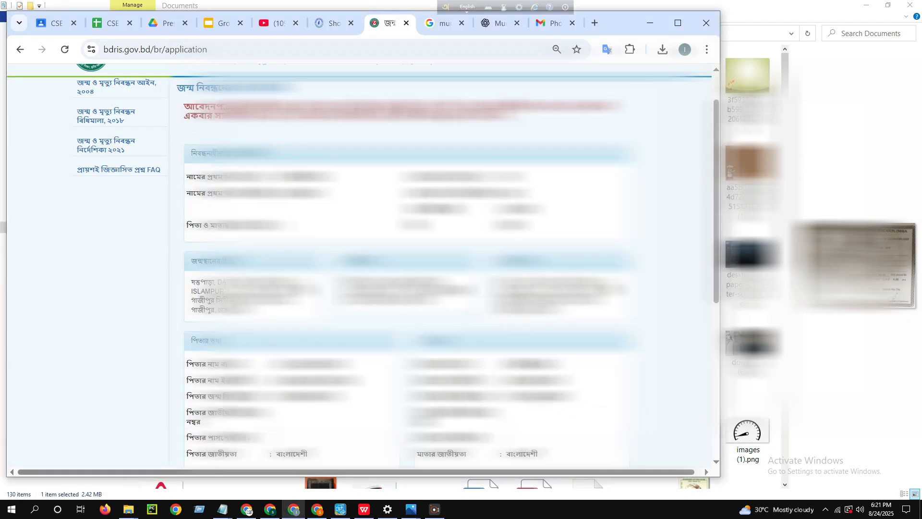